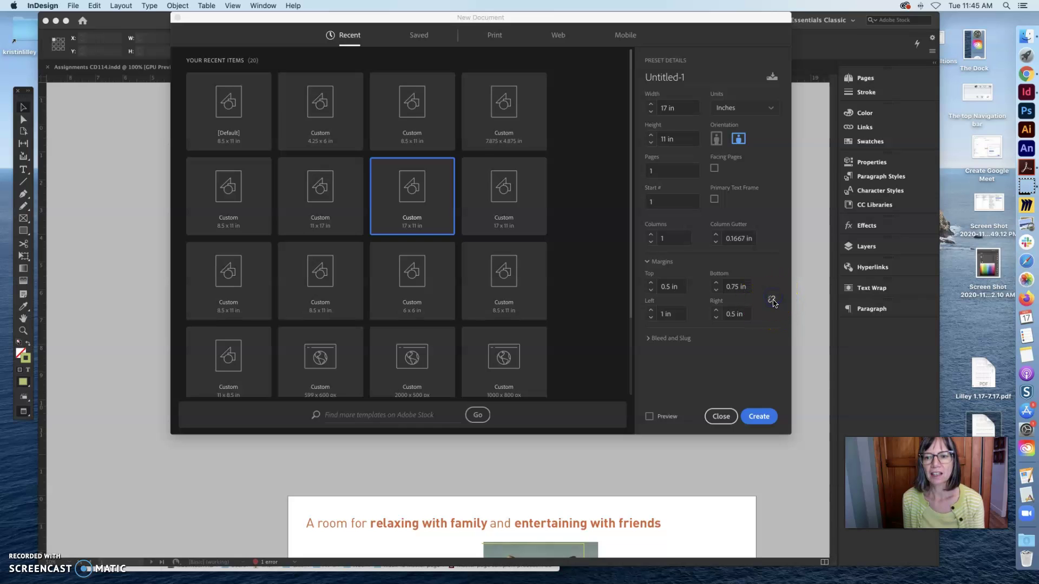
- Set the new document's margins to 0.5 in at the top and 0.75 in at the bottom, left and right
click(771, 300)
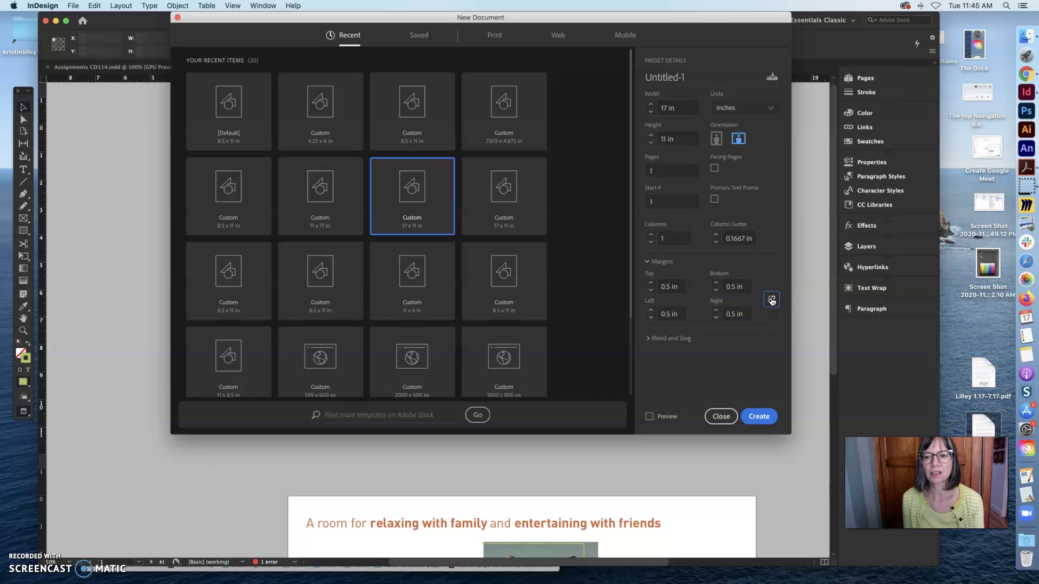
click(651, 313)
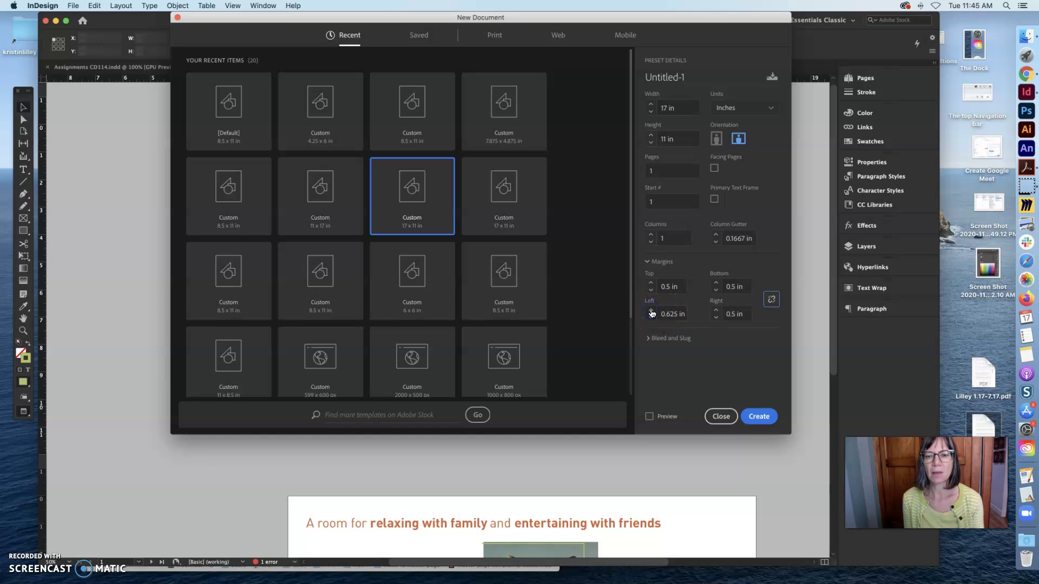
click(716, 284)
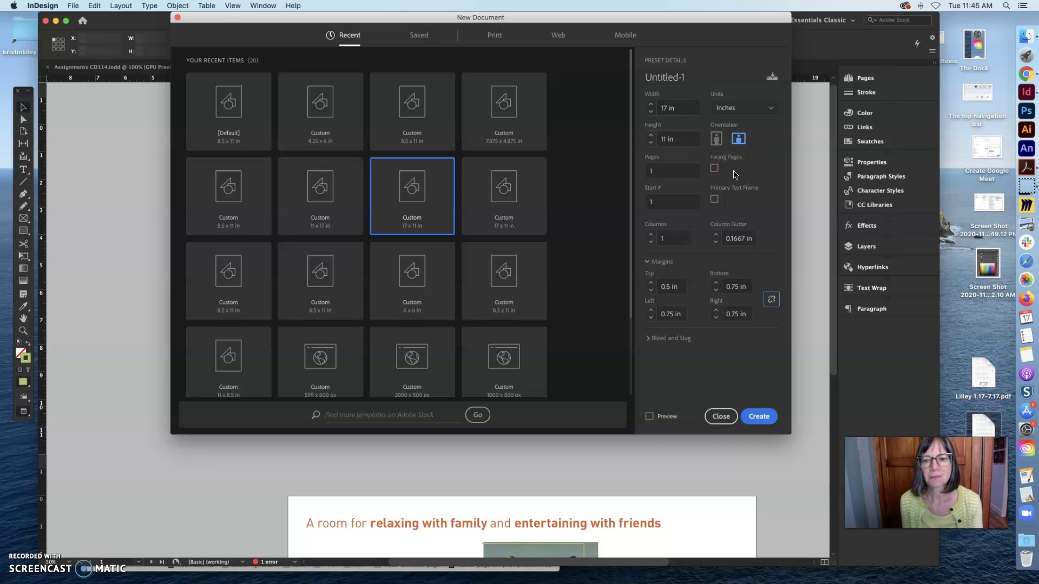
- Add a 0.125 in bleed on all four sides and create the 17 × 11 in document
click(649, 338)
scroll(649, 340, down, 3)
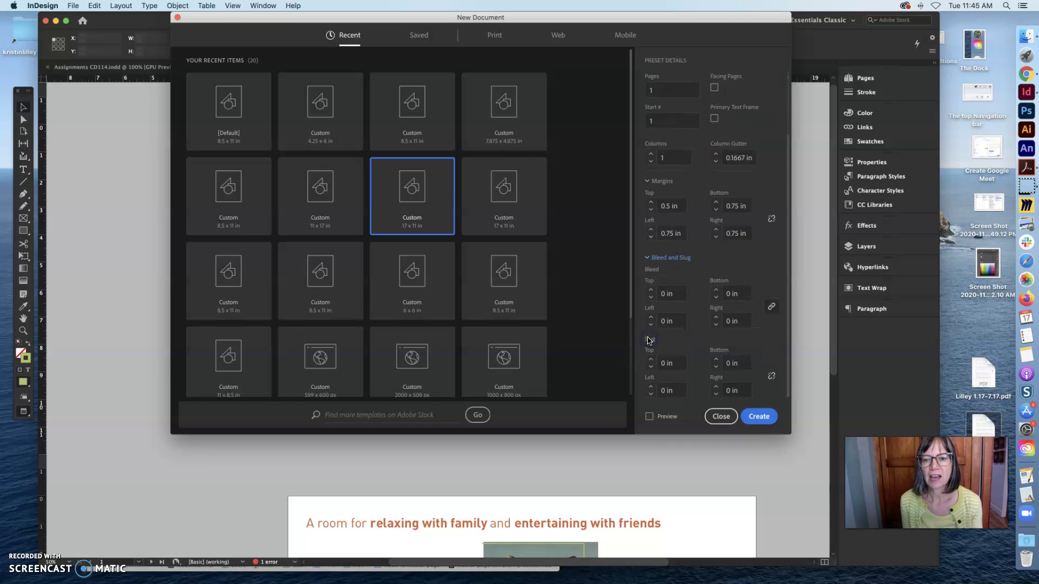
click(648, 296)
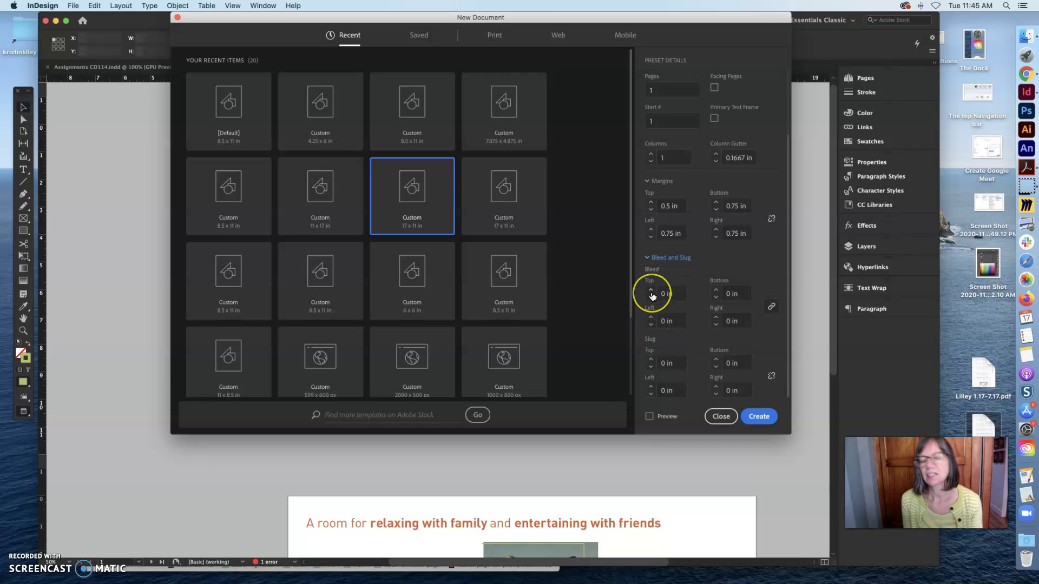
click(651, 291)
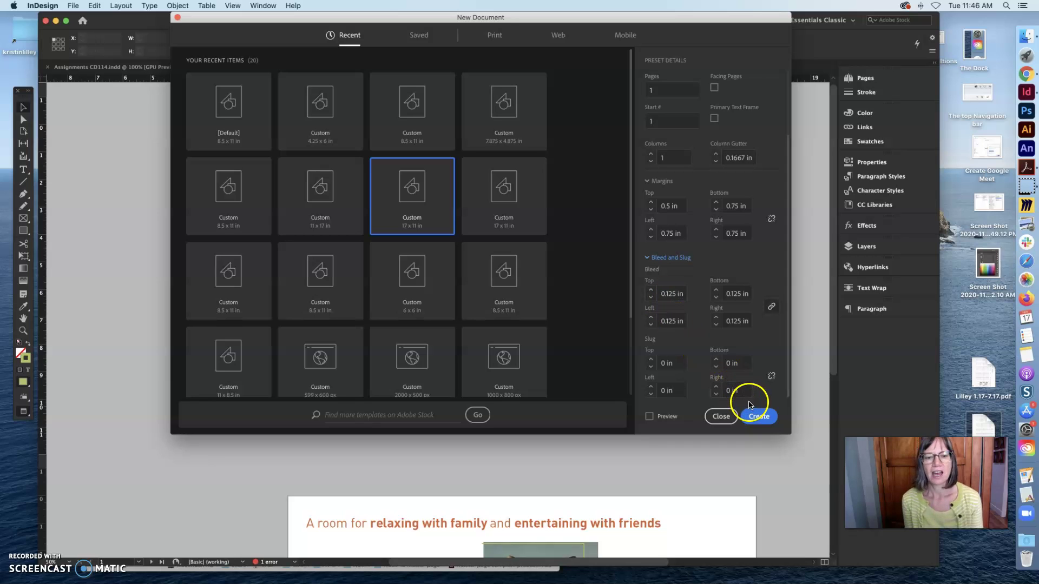
click(762, 417)
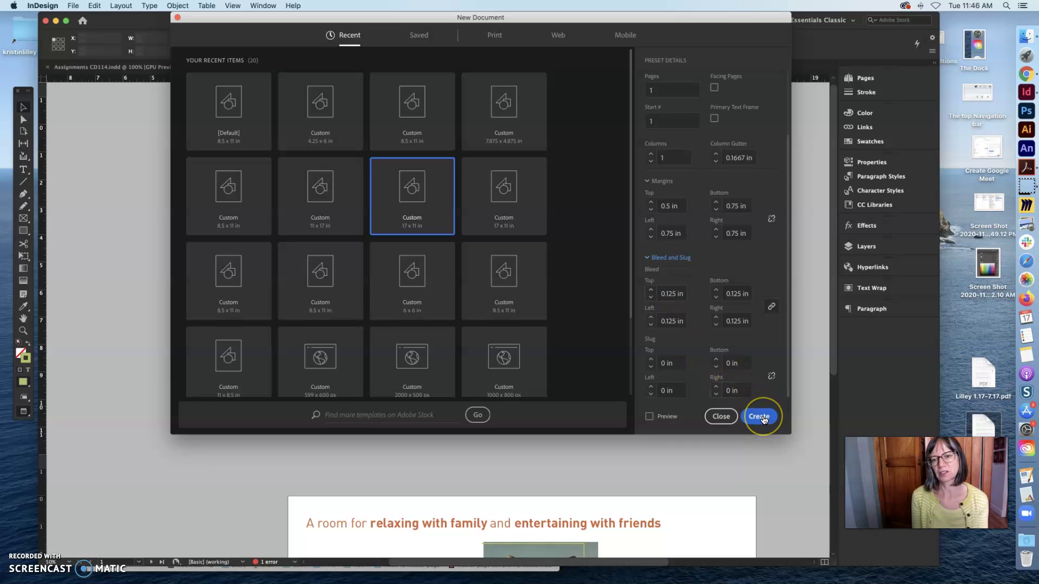
click(762, 418)
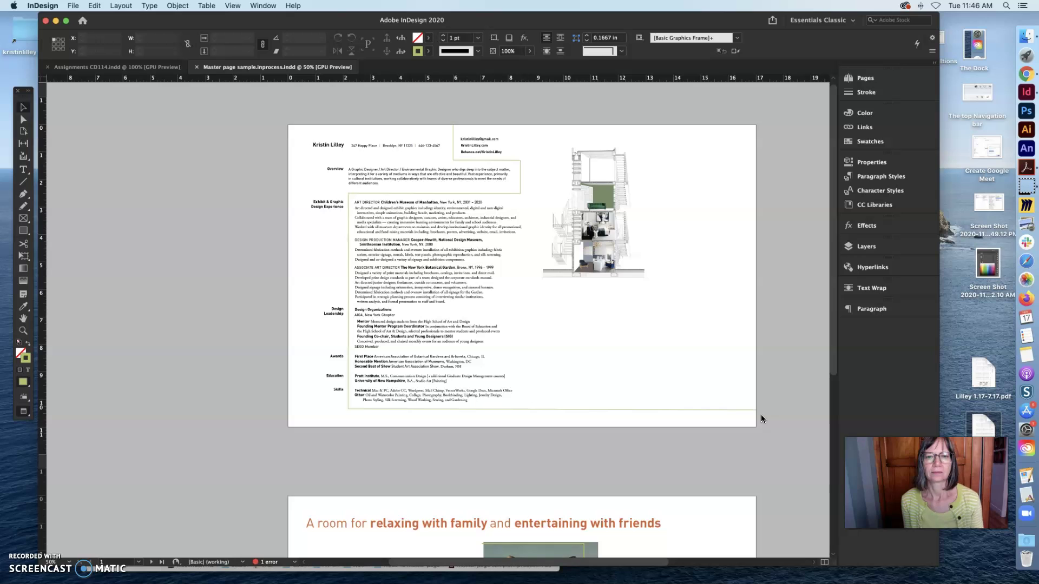
key(super+alt+n)
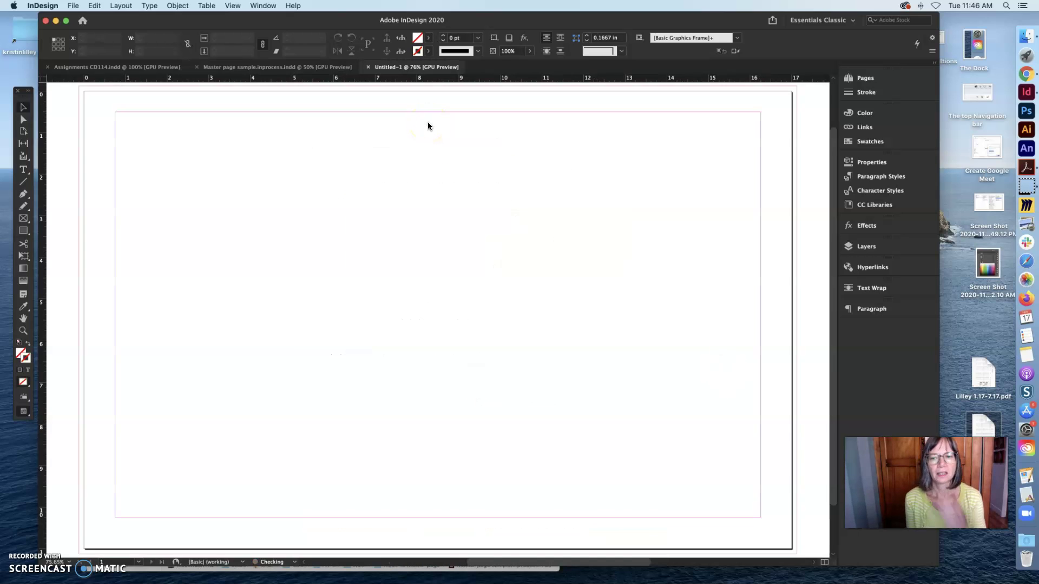
- Detach the Pages panel from the dock and float it over the upper-right corner of the page
scroll(438, 116, down, 1)
scroll(465, 130, up, 3)
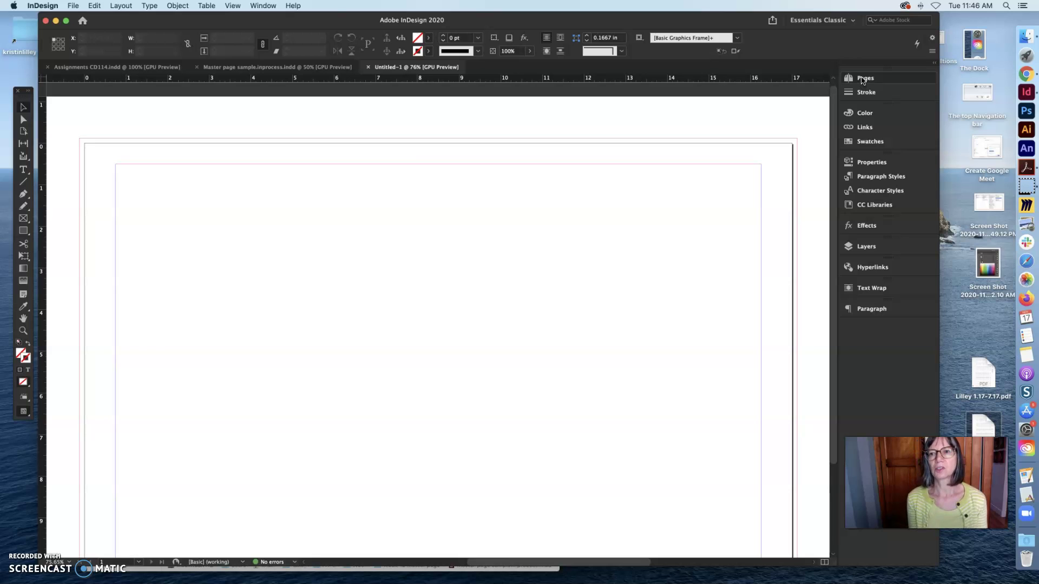
click(863, 80)
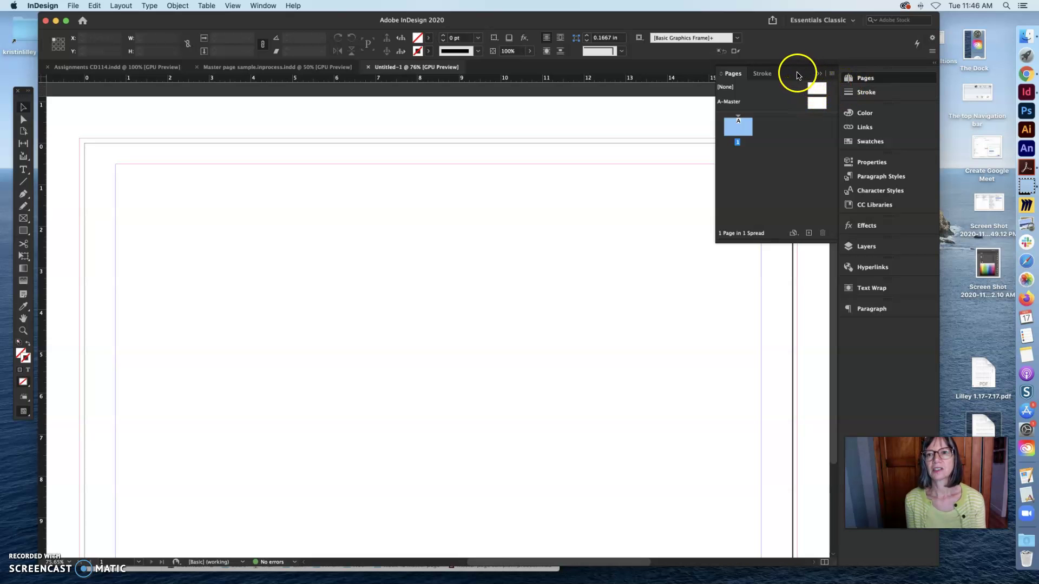
drag(732, 73, 535, 73)
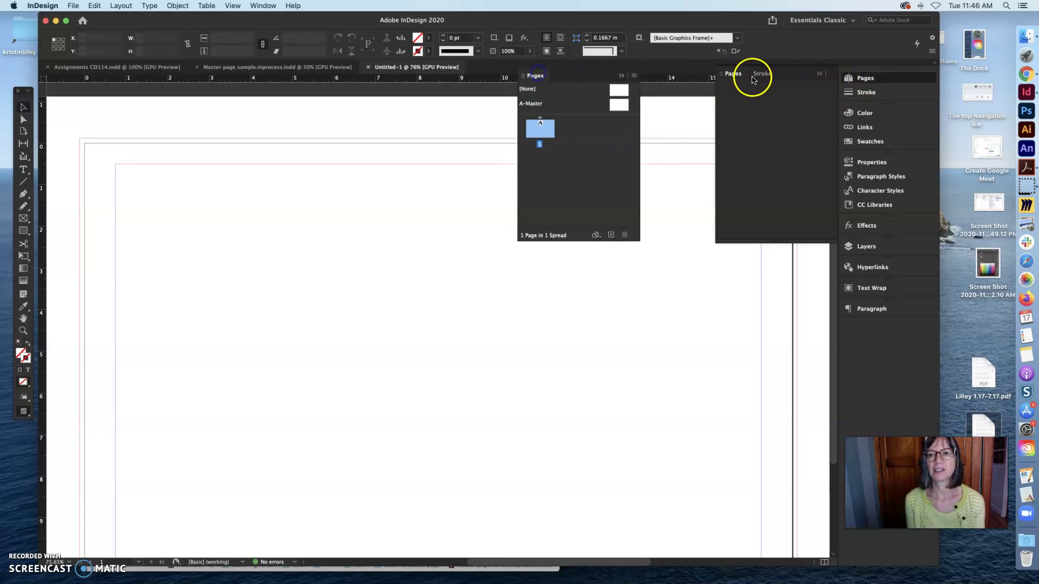
click(753, 80)
click(819, 73)
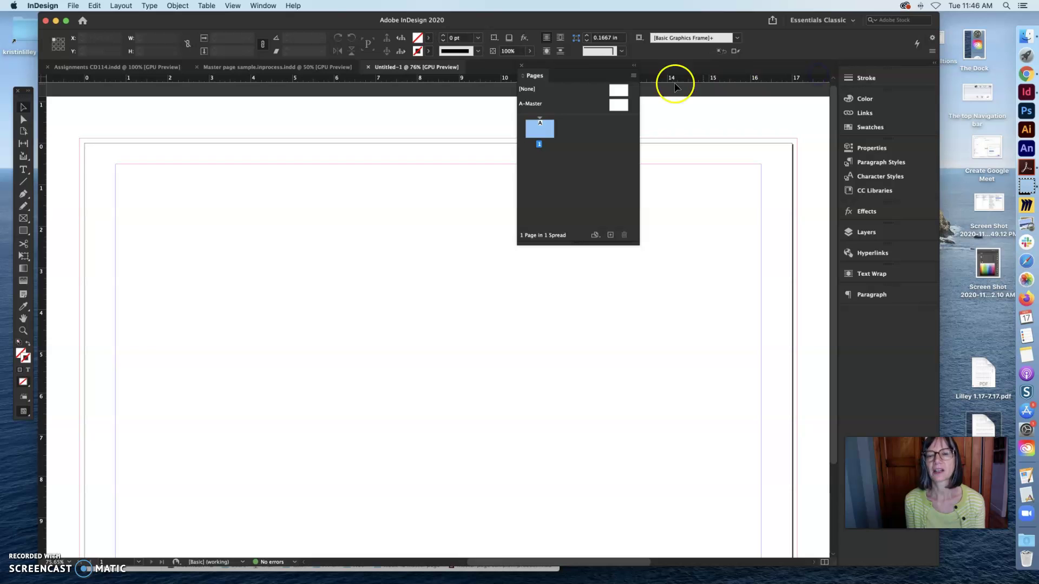
drag(596, 68, 730, 127)
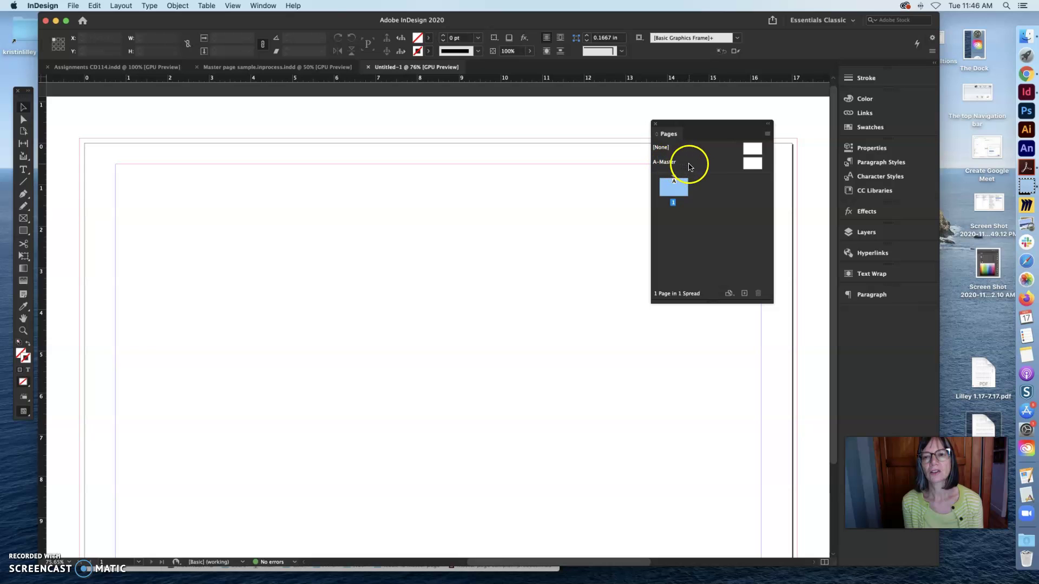
drag(712, 122, 748, 96)
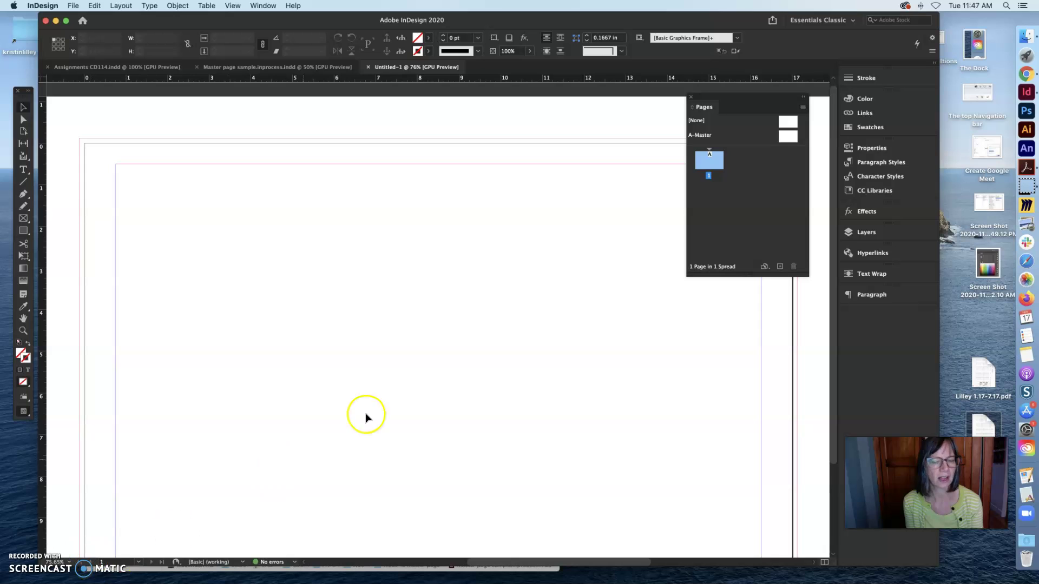
- Open the A-Master page for editing and shift the floating Pages panel slightly closer to the dock
click(787, 137)
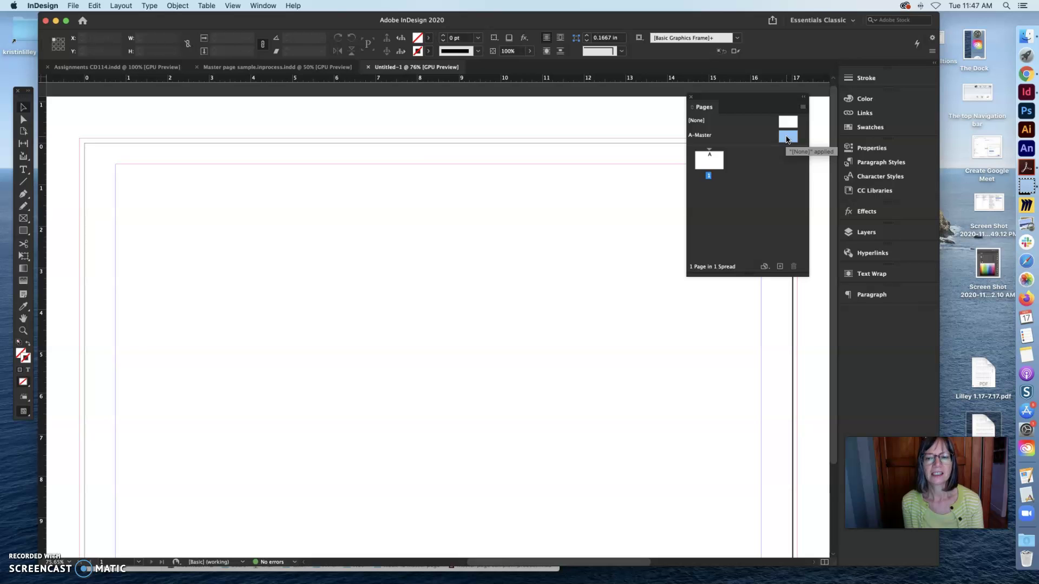
double_click(785, 138)
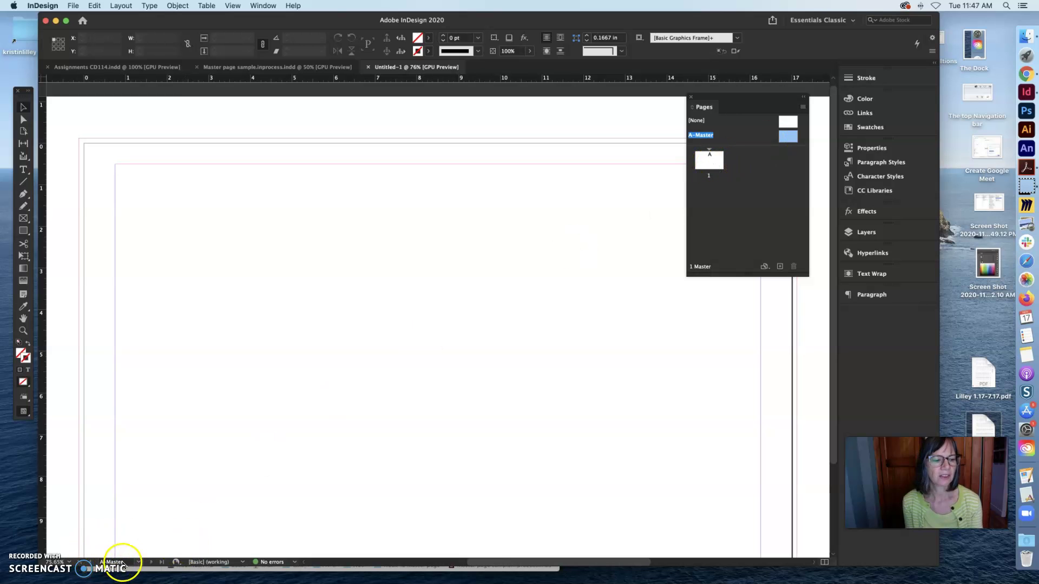
click(714, 164)
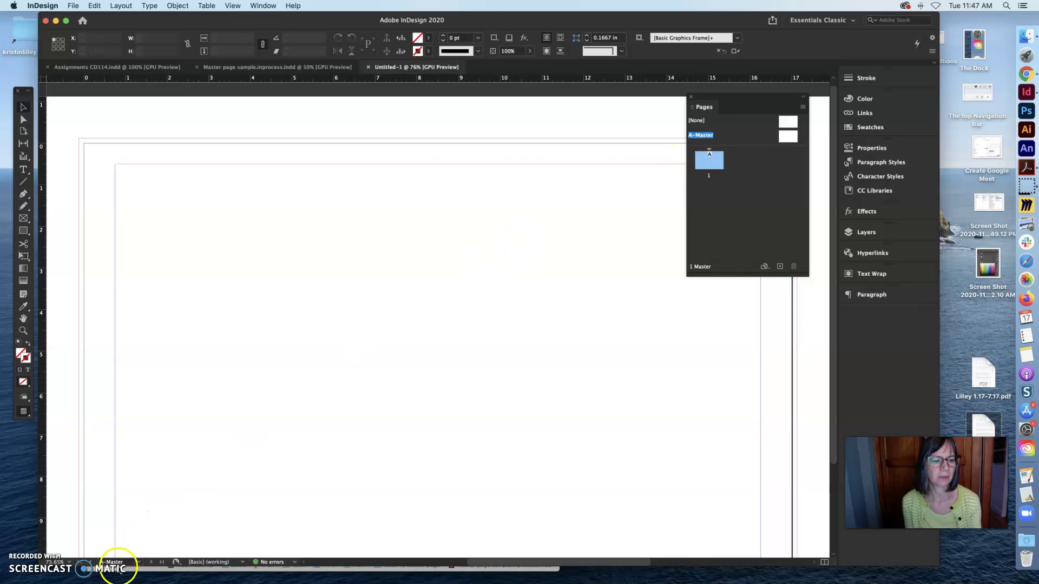
double_click(707, 163)
drag(707, 164, 788, 136)
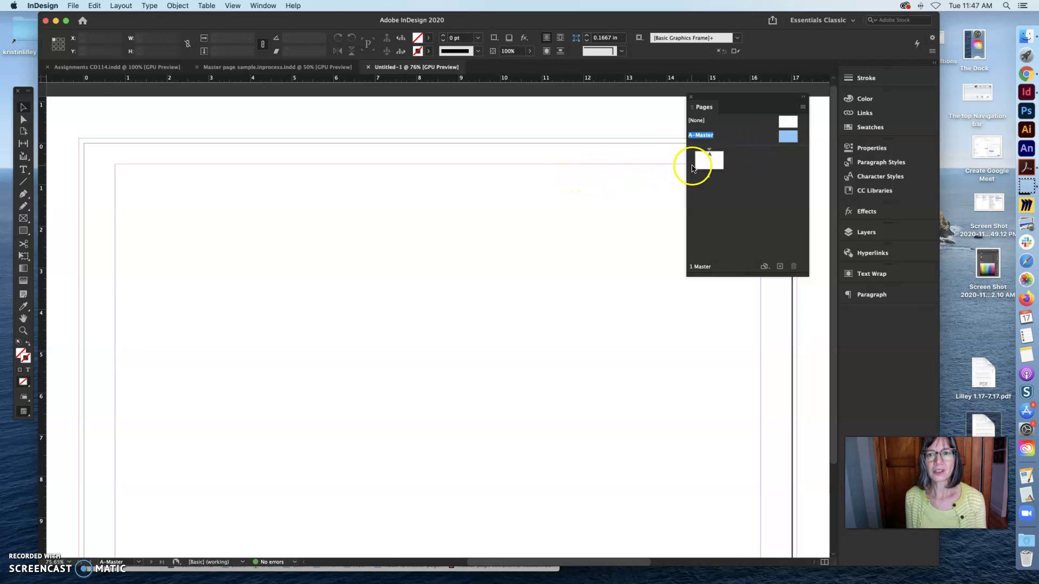
drag(751, 98, 776, 98)
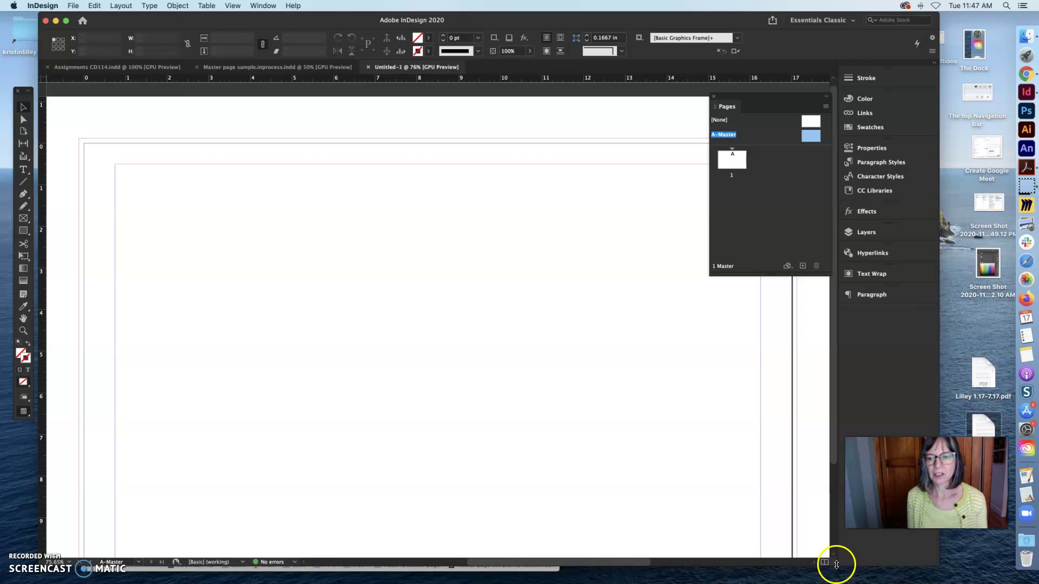
- Place a vertical ruler guide on the master page's horizontal centre at 8.5 in
key(super+space)
alt+super+click(548, 484)
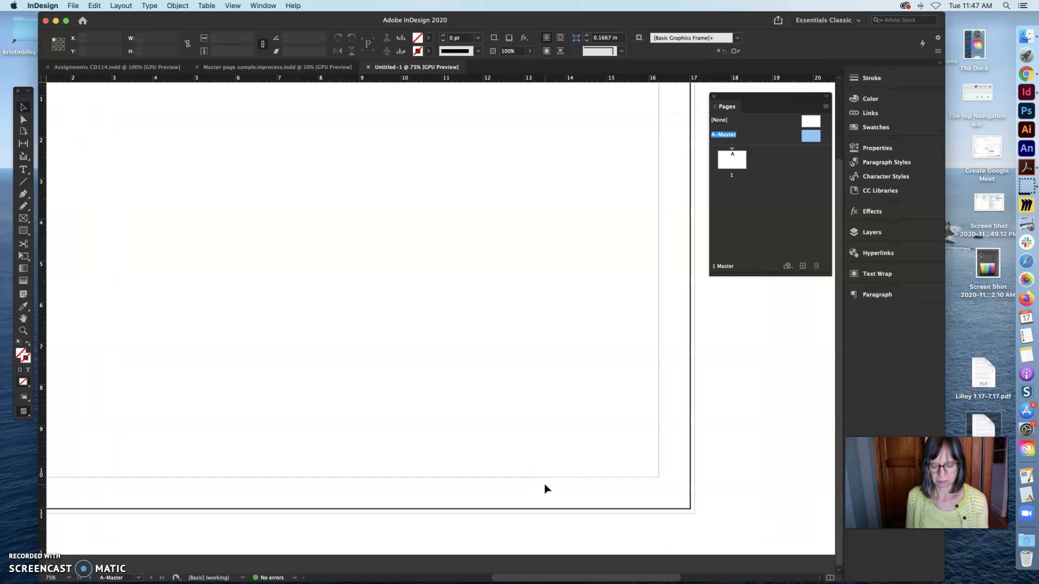
key(super+space)
alt+super+click(440, 445)
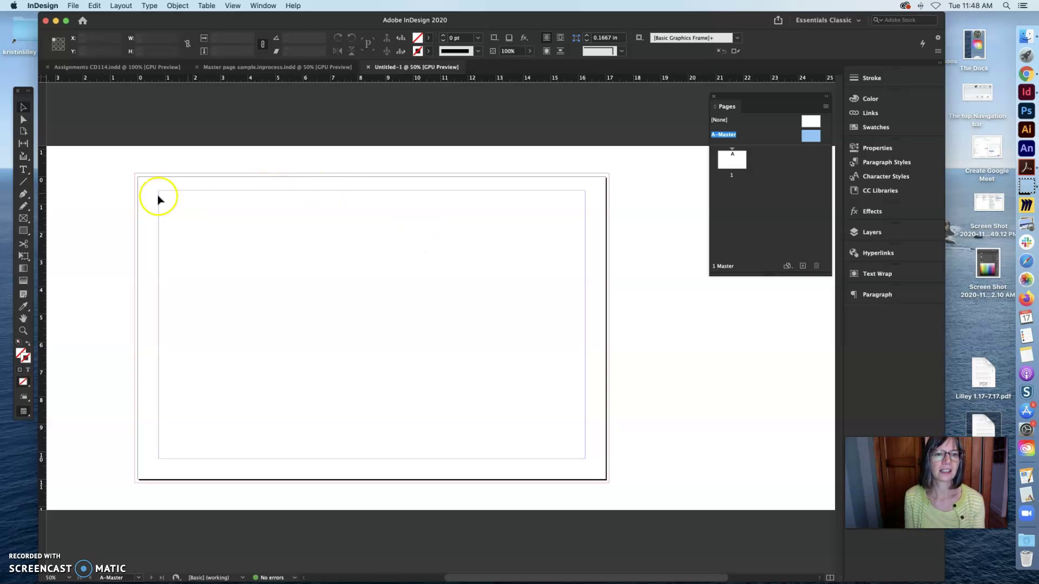
drag(44, 192, 373, 236)
drag(370, 233, 371, 233)
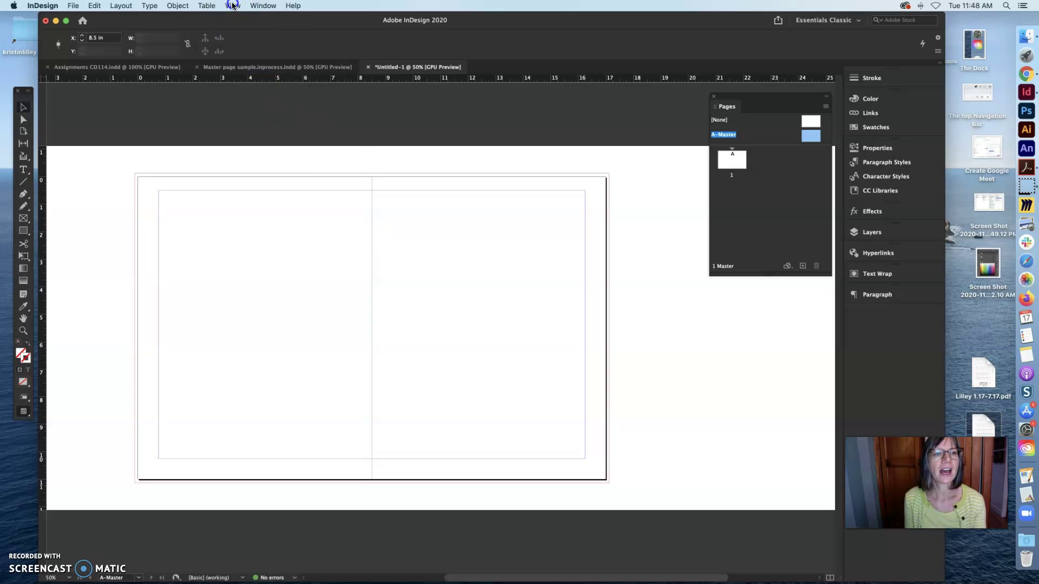
- Place two more vertical guides on the master page, about 0.125 in to either side of the centre guide, to form a gutter
click(233, 6)
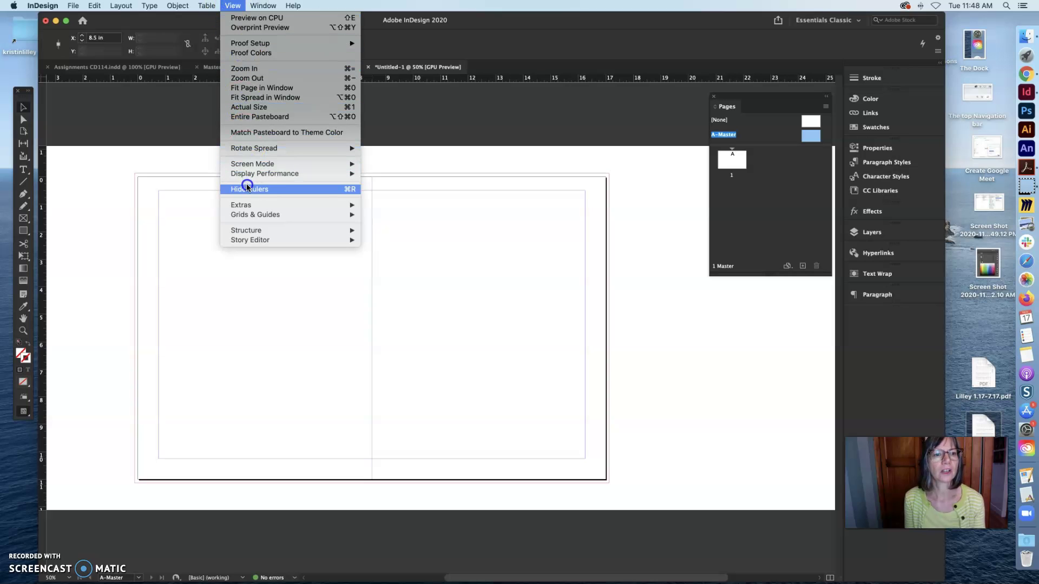
key(Escape)
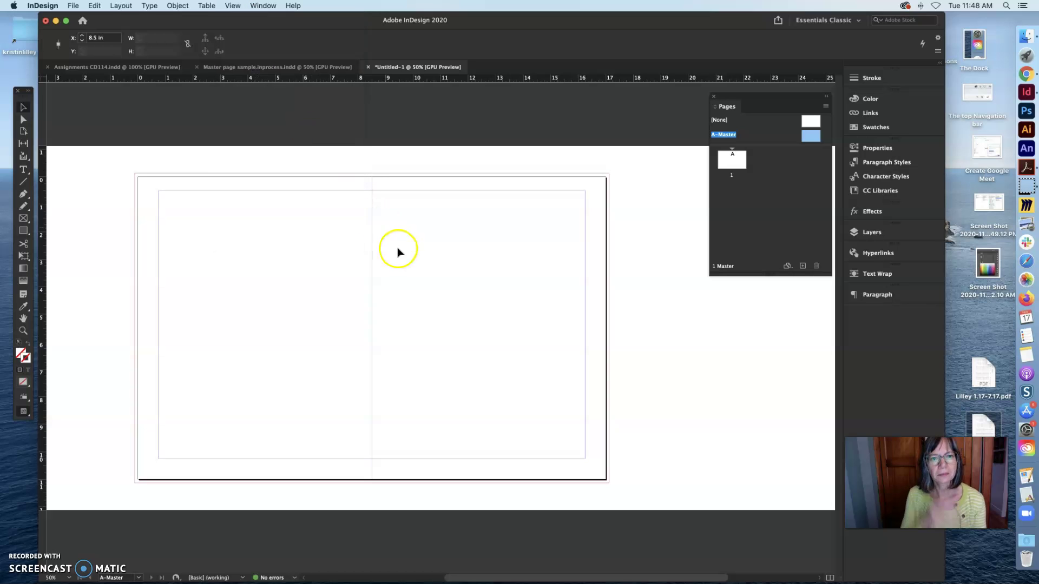
key(z)
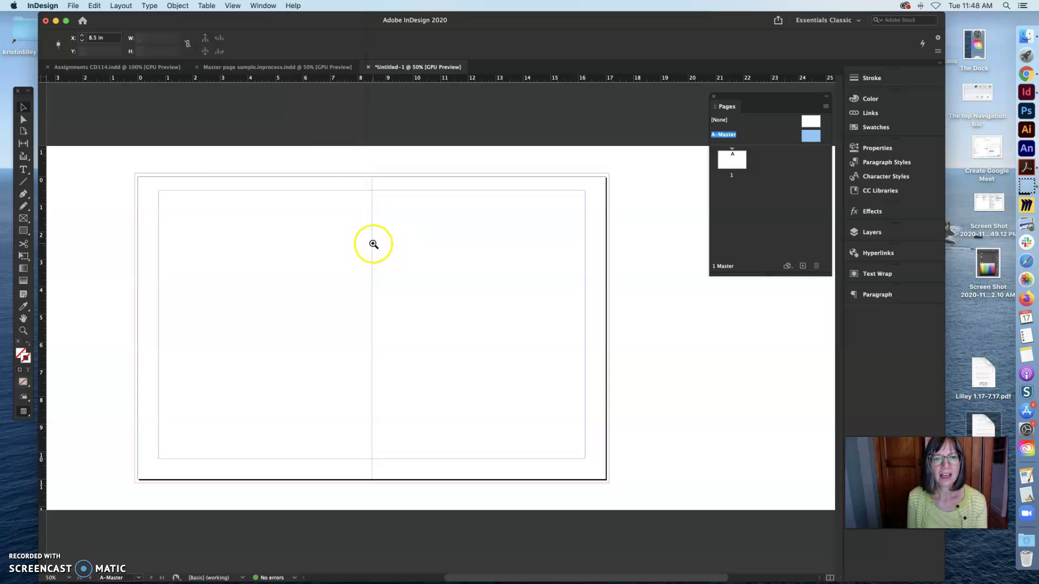
click(371, 241)
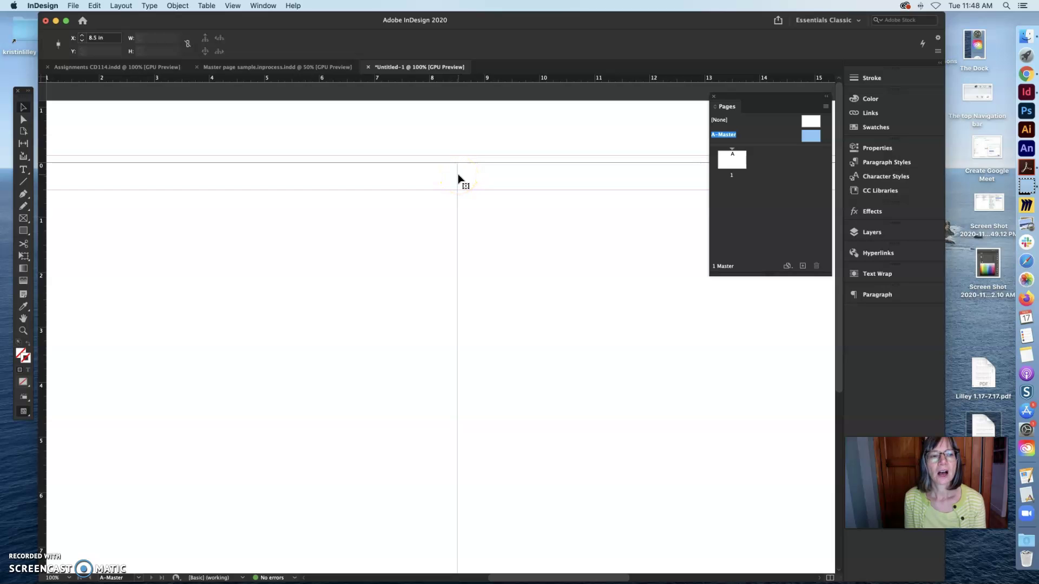
drag(42, 213, 451, 210)
drag(43, 215, 140, 219)
drag(46, 220, 162, 238)
key(super+space)
super+click(694, 335)
- Delete the centre guide between the two gutter guides
click(456, 324)
drag(458, 322, 379, 322)
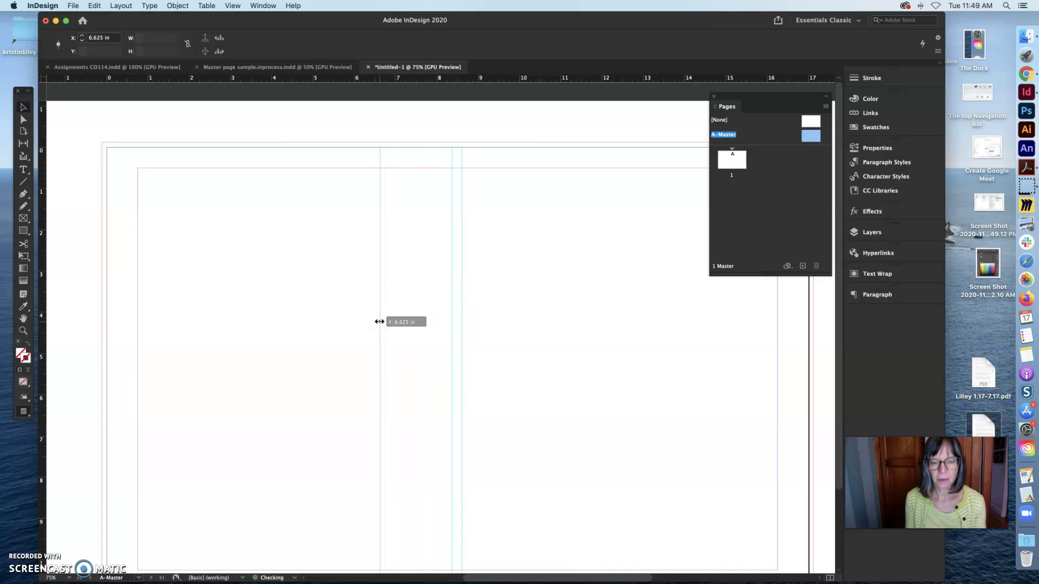
key(BackSpace)
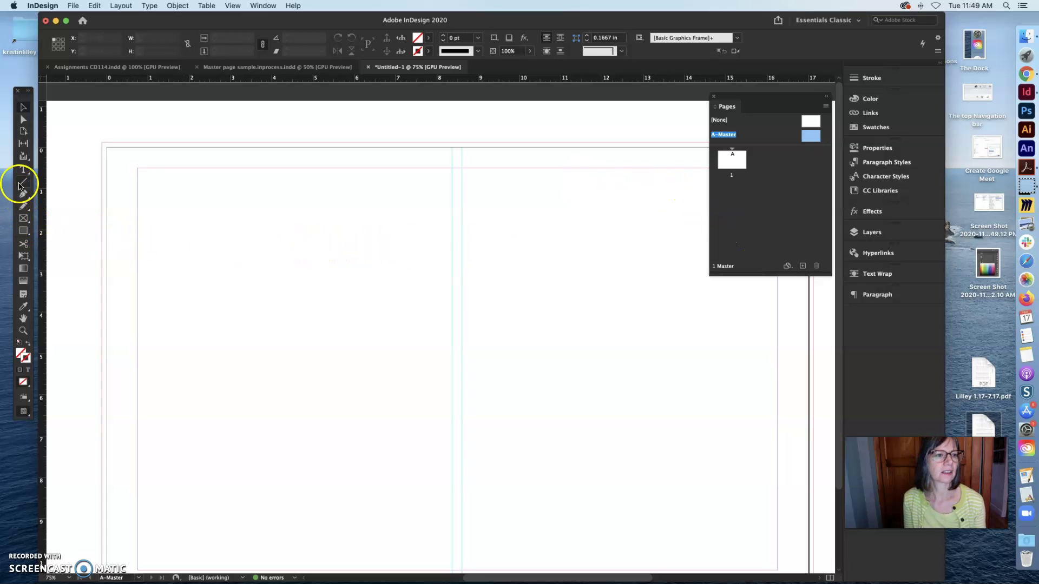
- Draw a text frame filling the left half from the margins to the first gutter guide, with 3 columns and a 0.25 in gutter
click(24, 172)
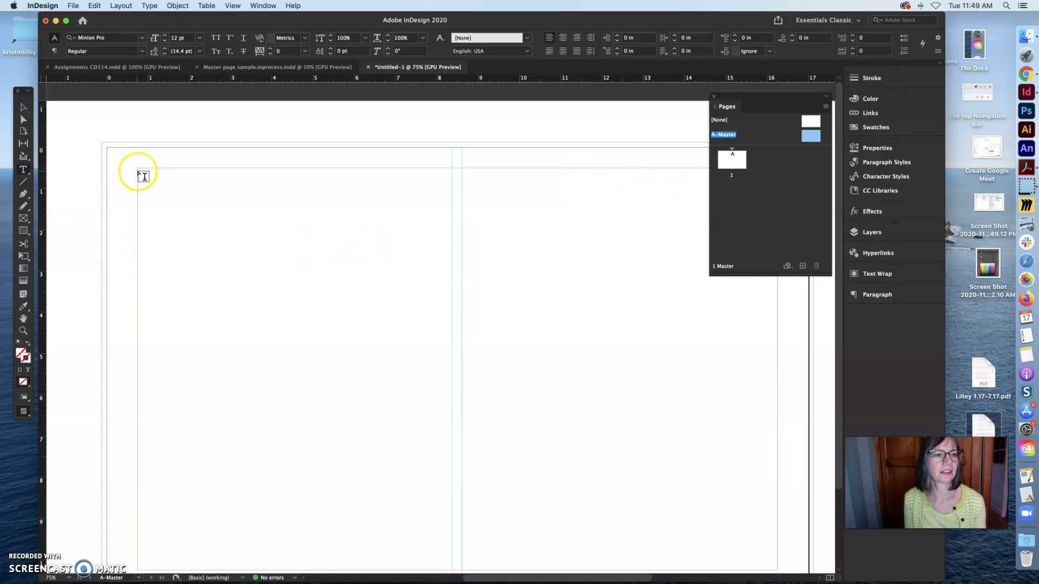
drag(139, 169, 453, 516)
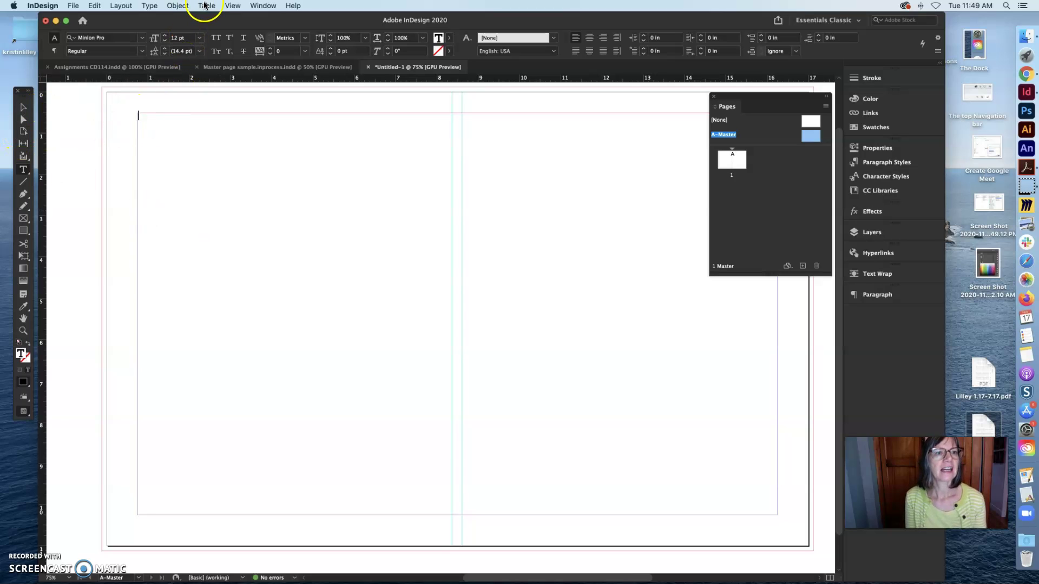
click(178, 5)
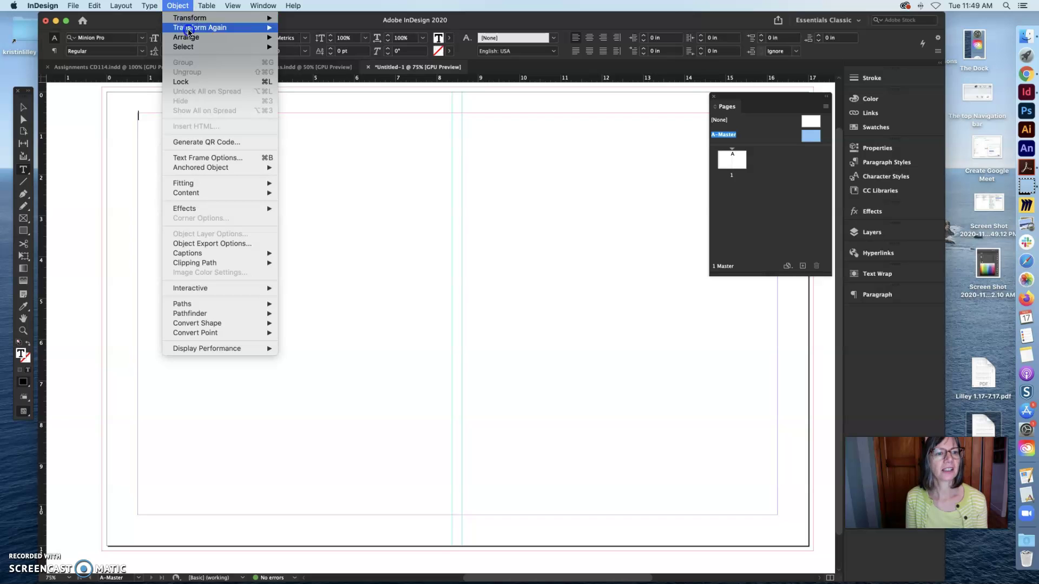
click(228, 158)
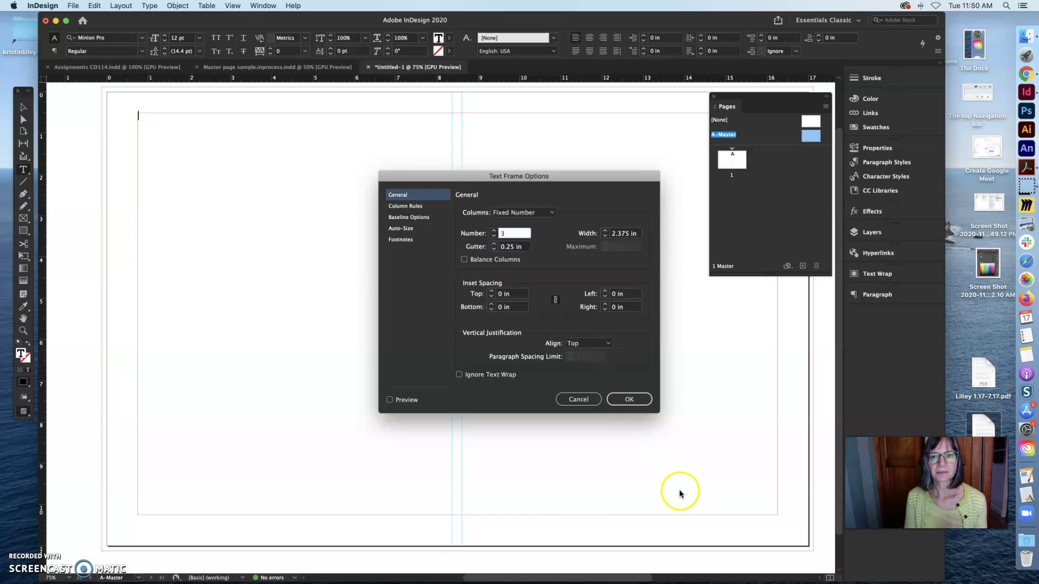
click(631, 399)
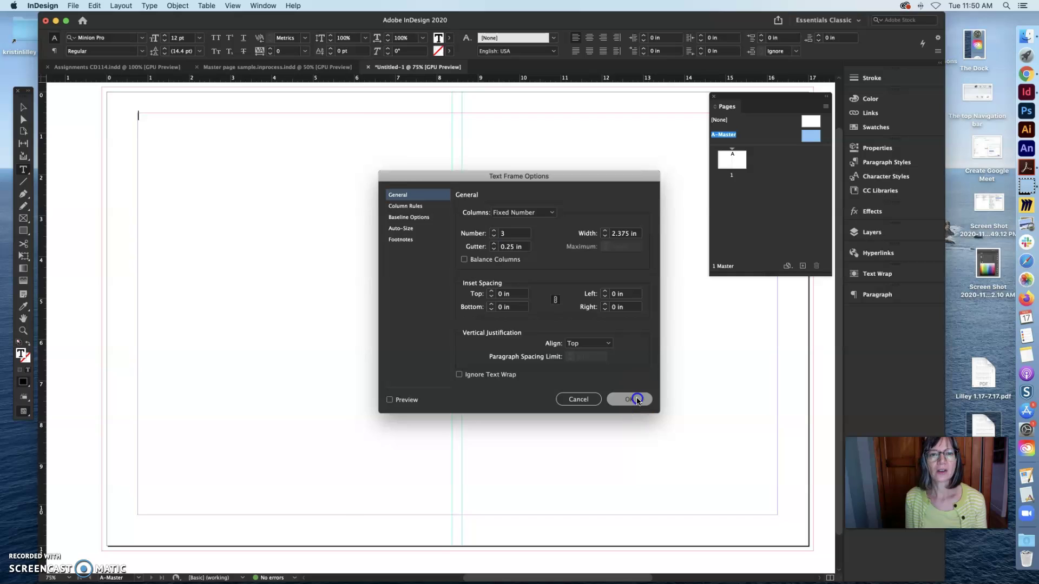
click(111, 165)
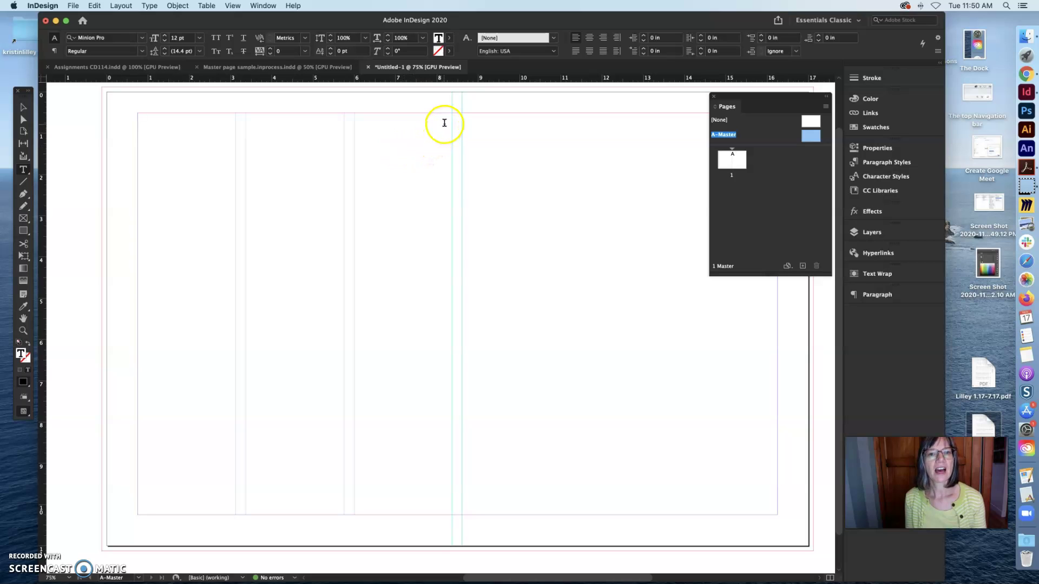
- Place four vertical guides on the column edges of the two inner gutters in the left half's text frame
click(23, 108)
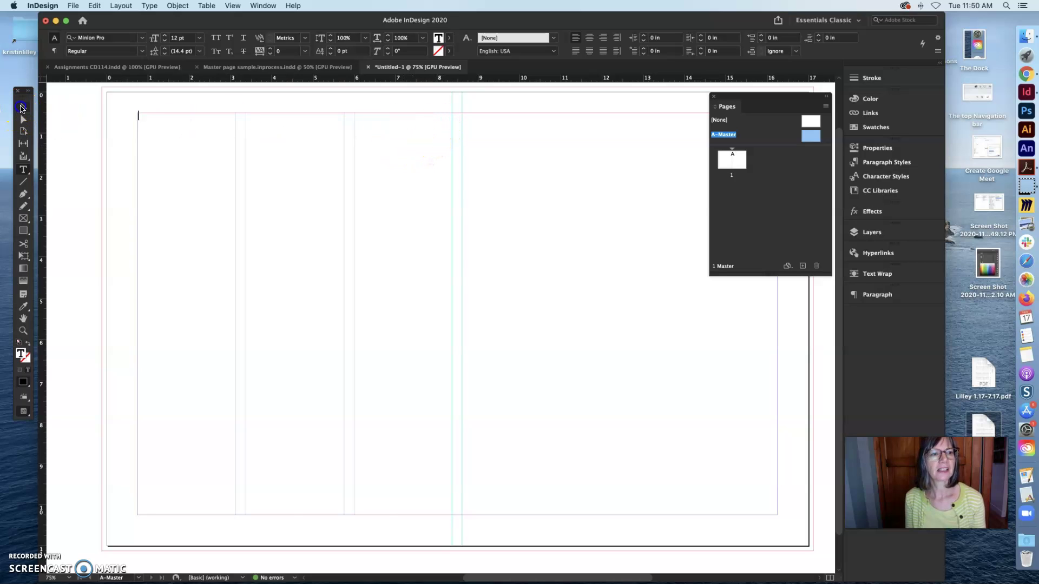
mouse_move(216, 145)
mouse_down()
mouse_move(283, 149)
mouse_move(202, 151)
mouse_move(281, 154)
mouse_move(233, 151)
mouse_up()
drag(43, 157, 234, 148)
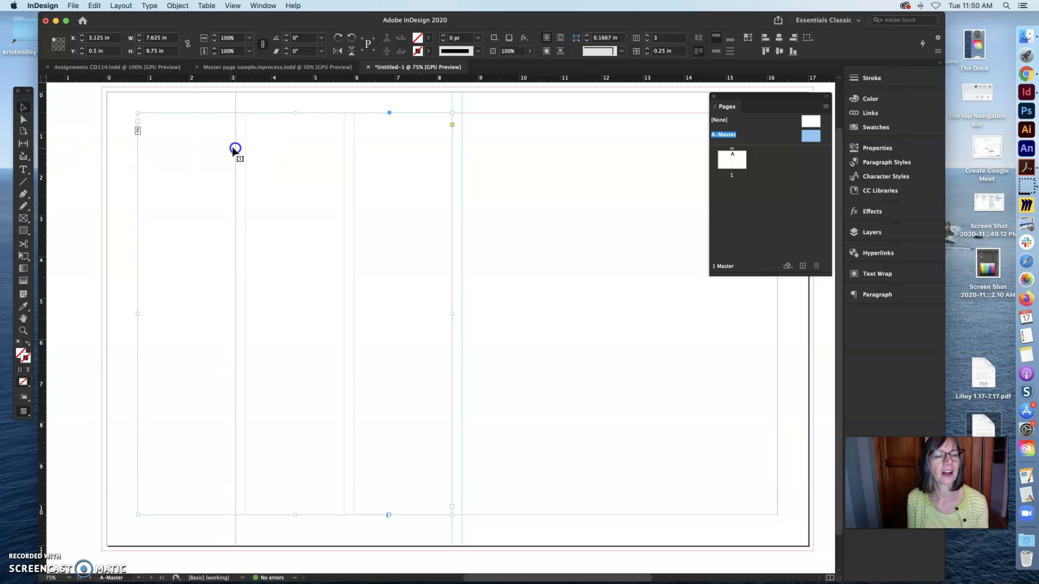
drag(42, 144, 246, 149)
drag(41, 164, 343, 147)
drag(42, 169, 355, 157)
- Move the three-column frame into the right half against the second centre gutter guide and place four vertical guides on its inner column edges
click(163, 176)
drag(164, 176, 480, 182)
scroll(479, 184, right, 3)
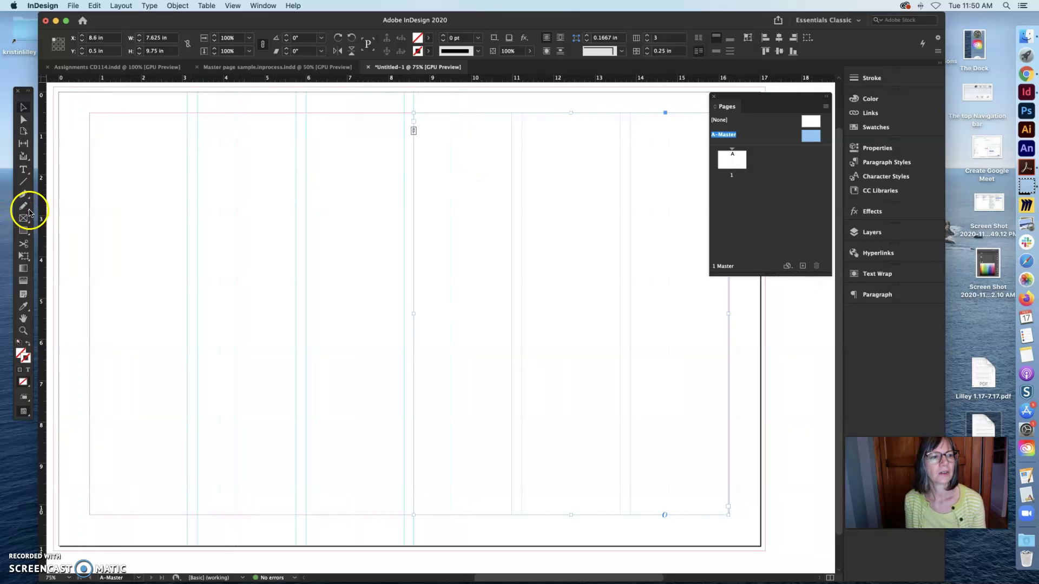
drag(247, 207, 511, 191)
drag(45, 185, 522, 147)
drag(40, 157, 621, 161)
drag(42, 170, 631, 166)
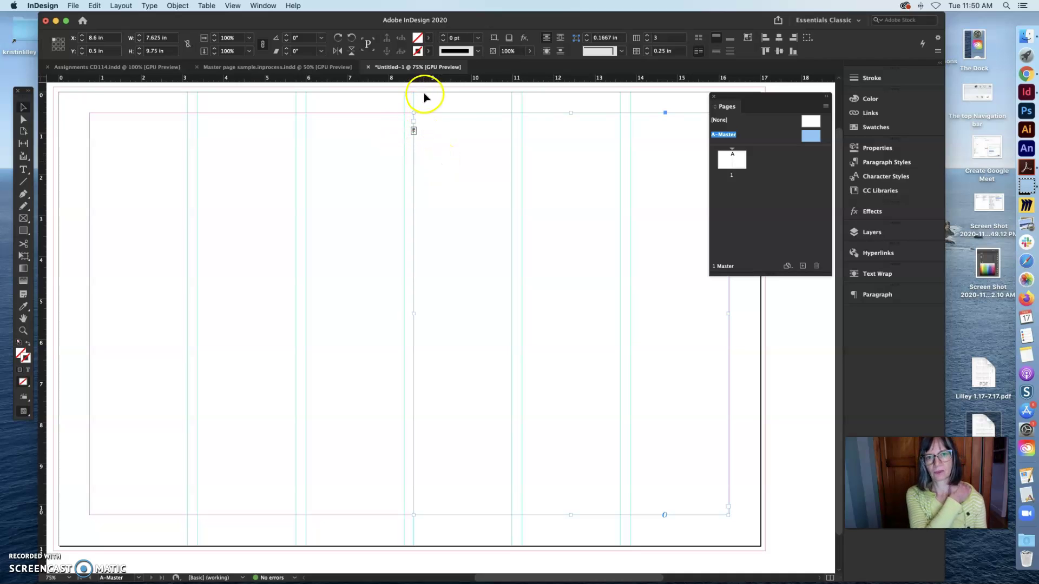
- Rotate the text frame 90° and fit it to the whole area within the margins, 9.75 × 15.5 in
drag(464, 162, 436, 162)
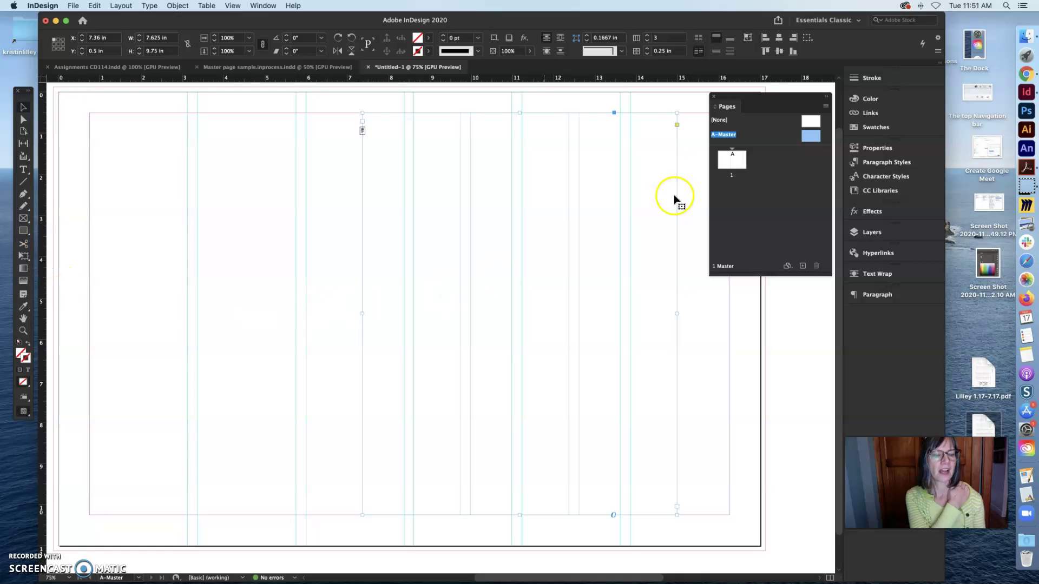
drag(682, 110, 371, 211)
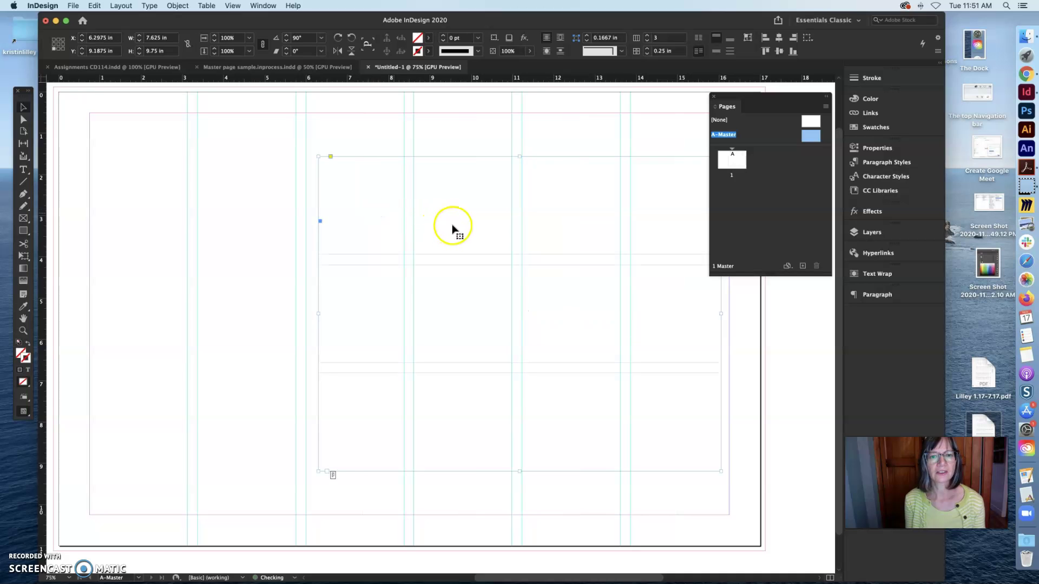
drag(464, 258, 237, 299)
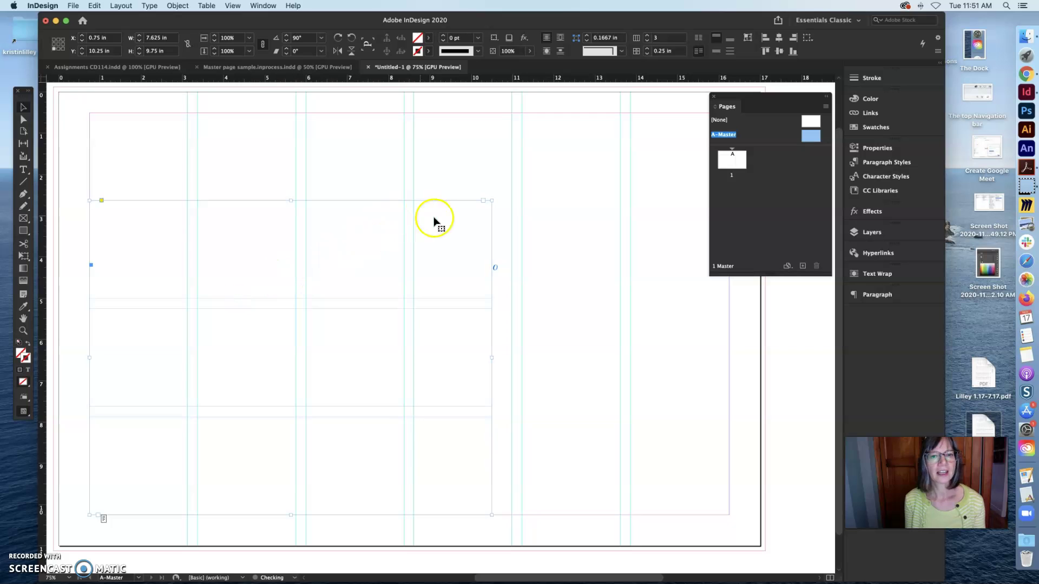
drag(490, 201, 729, 112)
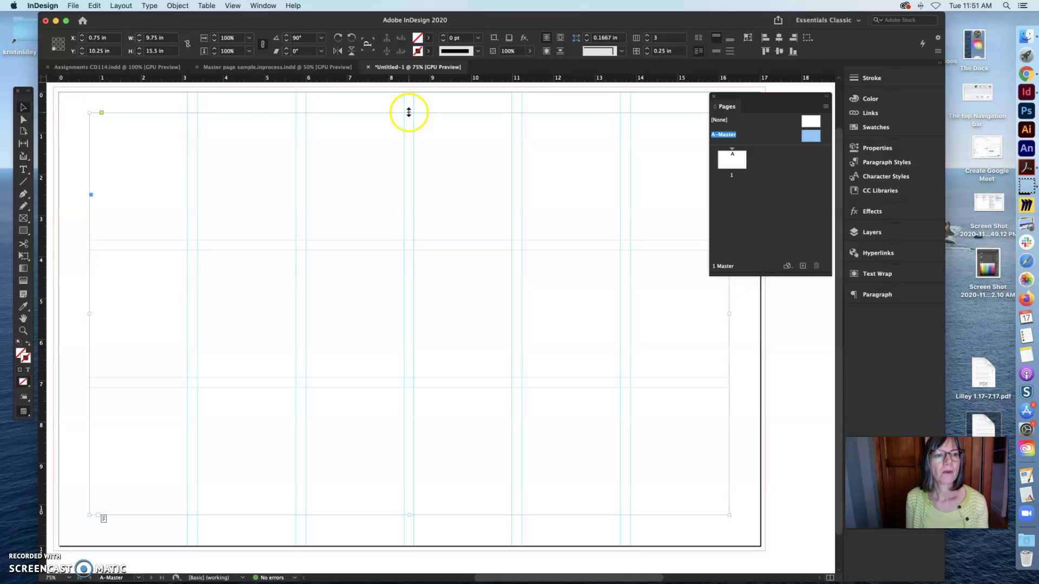
- Lower the rotated frame's upper edge to make it 8.47 in tall, and place a horizontal guide at about 1.5 in
drag(407, 113, 410, 165)
drag(426, 81, 424, 156)
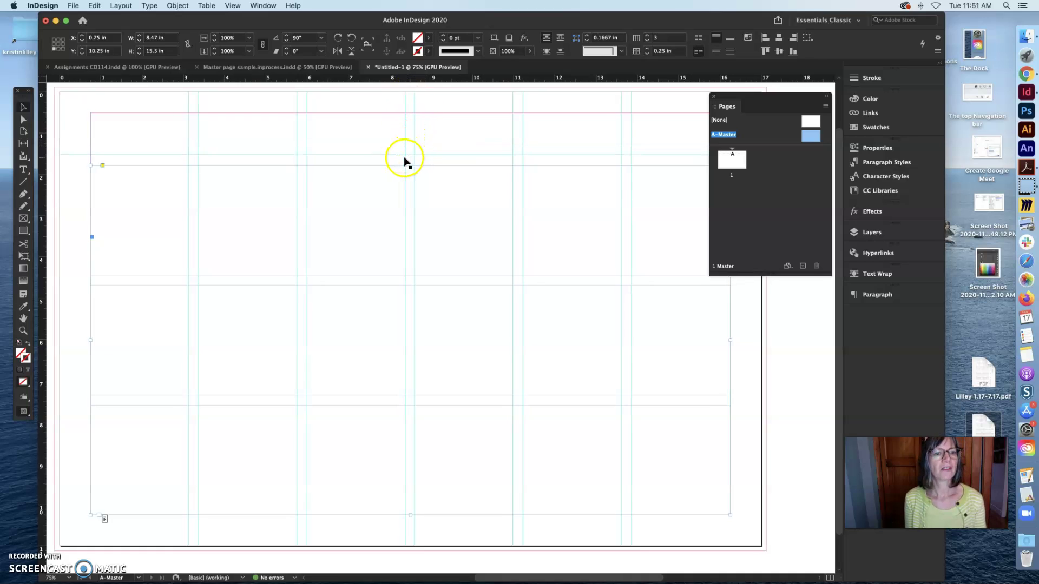
drag(410, 166, 410, 165)
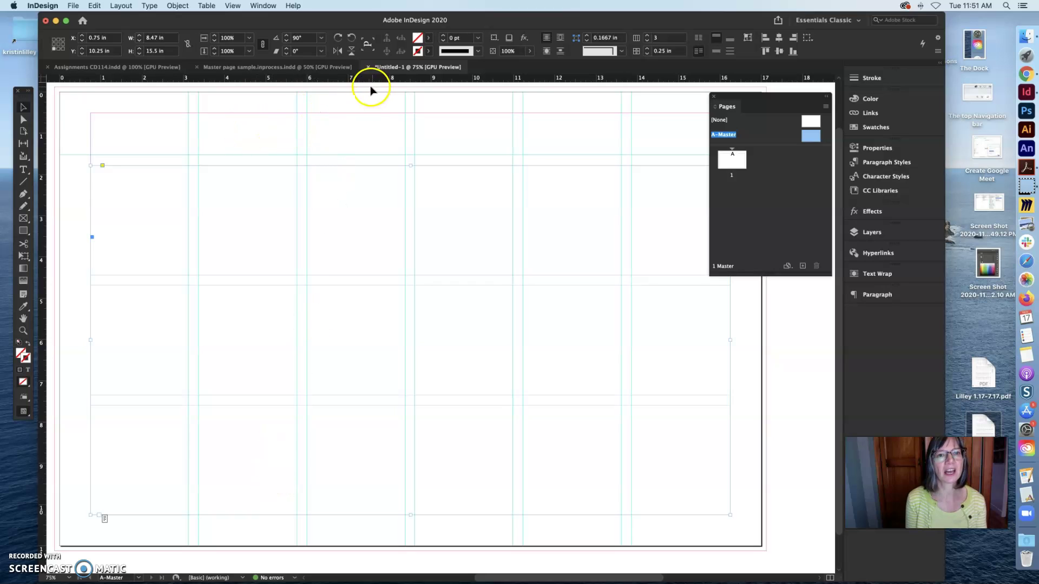
- Place horizontal guides on the rotated frame's upper edge and both edges of its two row gutters, and delete the frame
drag(341, 78, 342, 165)
drag(307, 215, 306, 275)
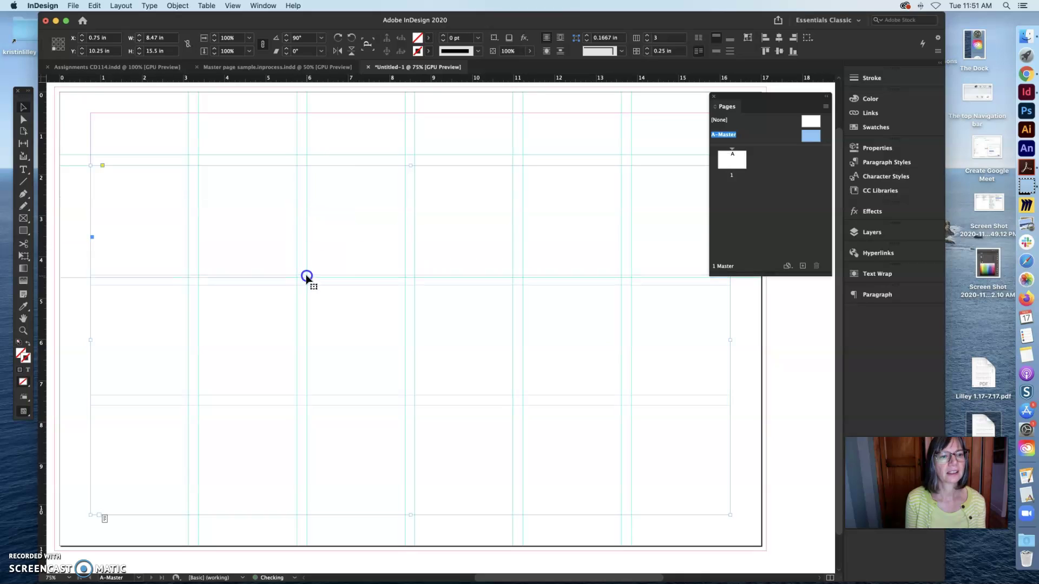
click(72, 274)
drag(73, 275, 73, 275)
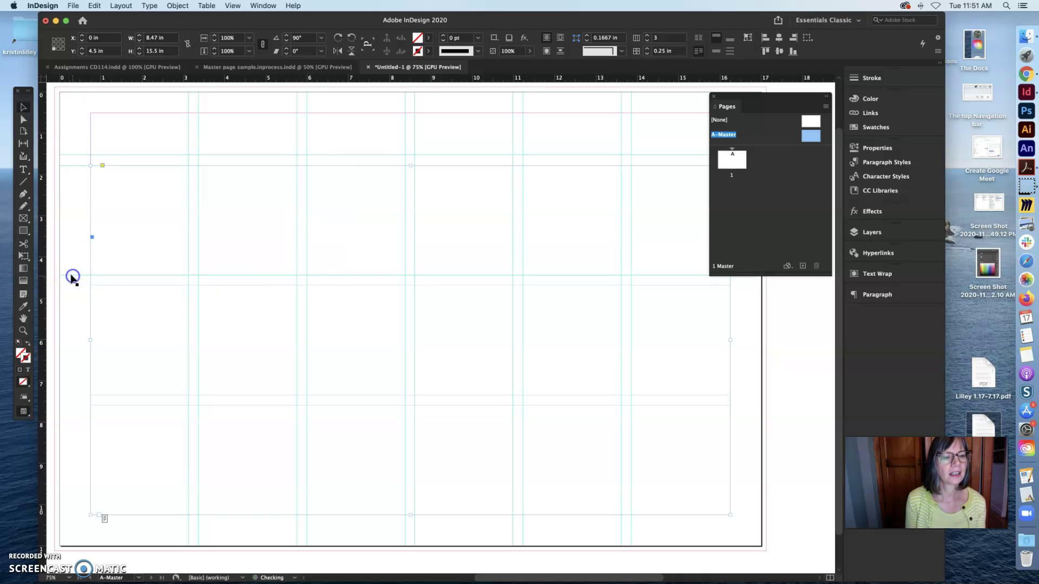
drag(211, 81, 201, 285)
drag(195, 77, 206, 408)
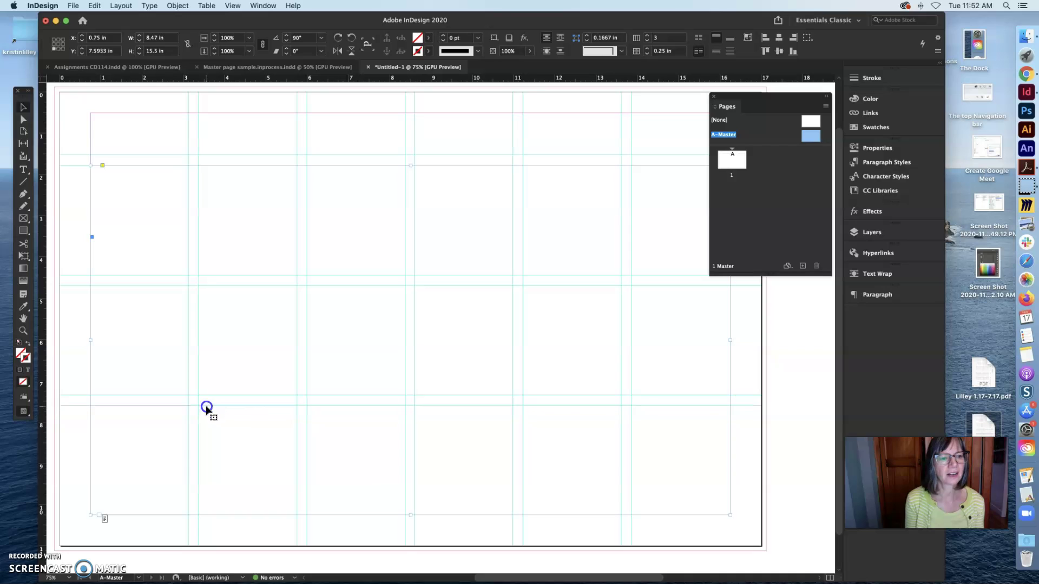
click(241, 198)
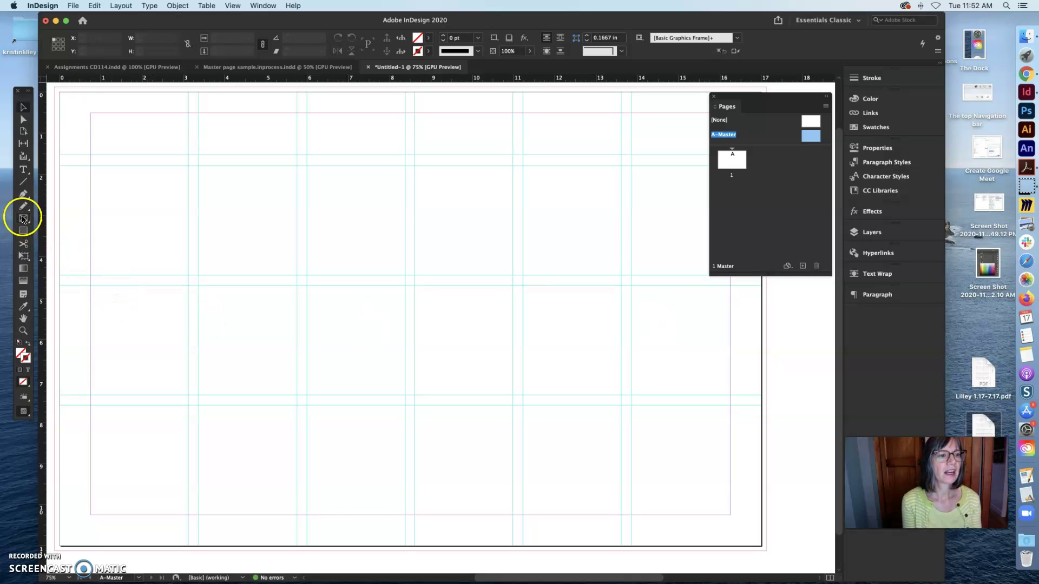
- Draw a small text frame, about 0.48 × 0.4 in, just below the lower-right margin corner of the master page
click(23, 170)
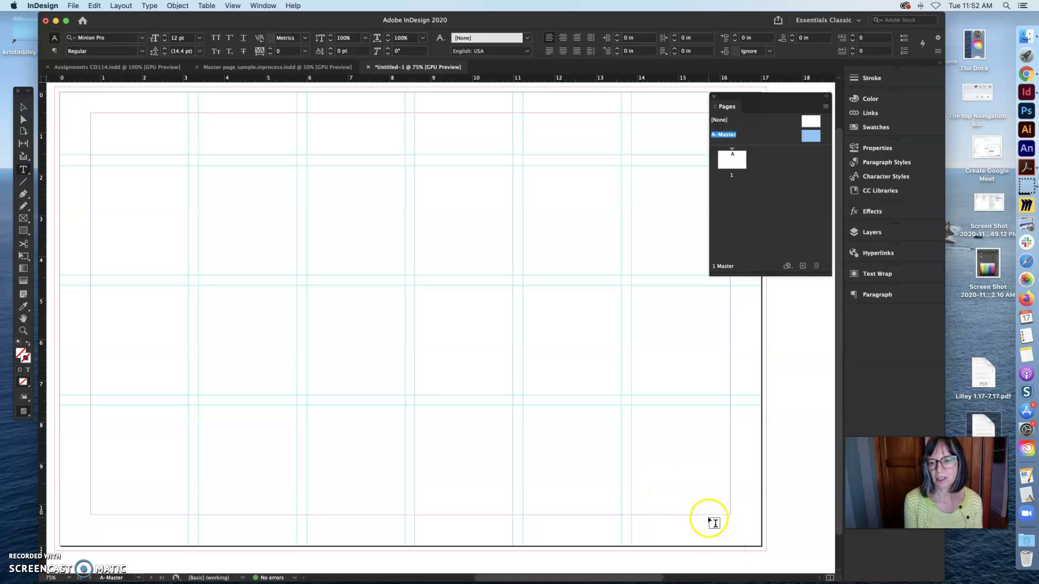
super+click(708, 522)
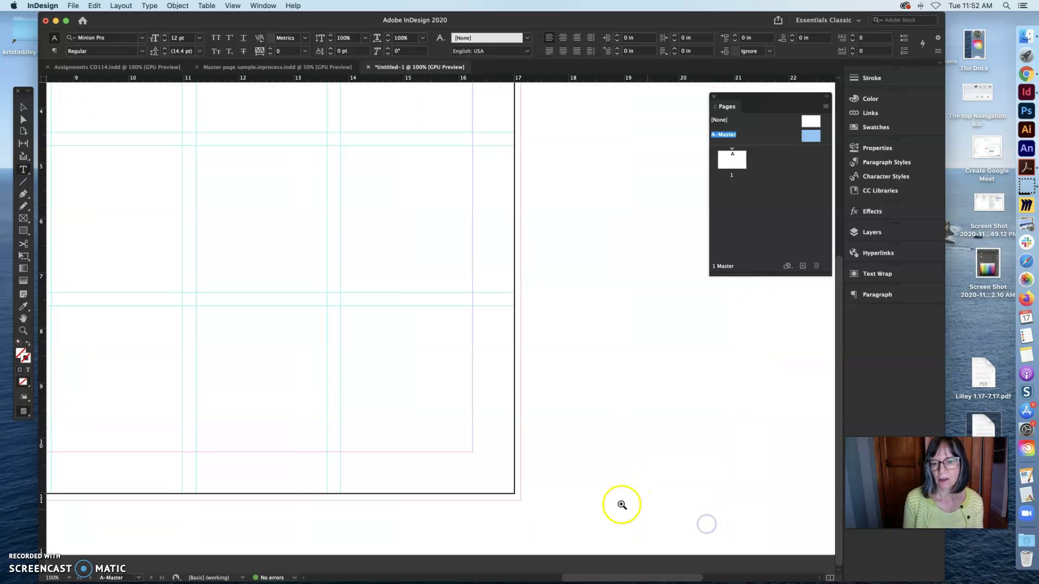
super+click(455, 452)
drag(431, 433, 463, 459)
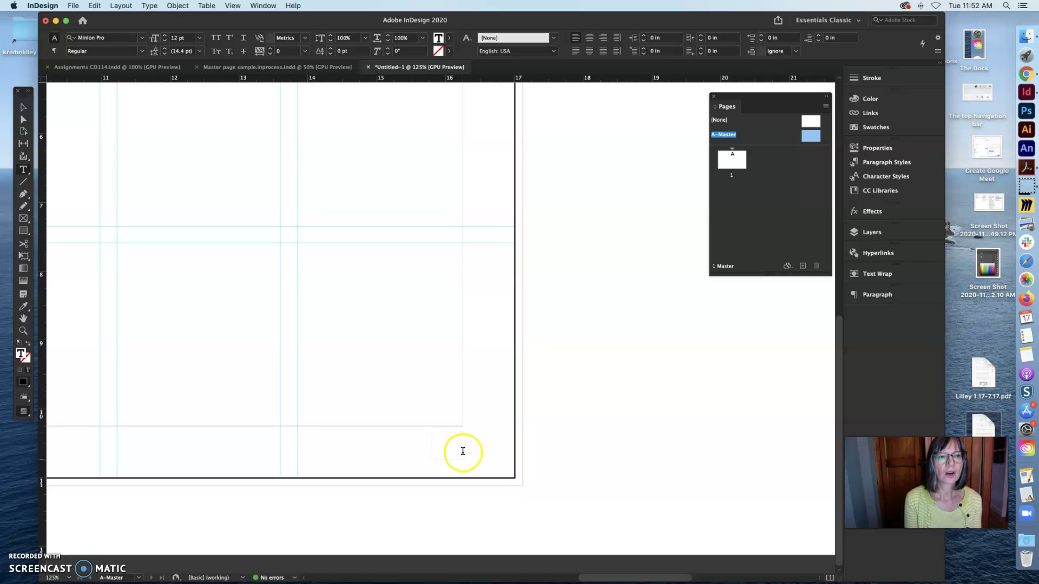
- Insert a Current Page Number marker in the small text frame
click(148, 5)
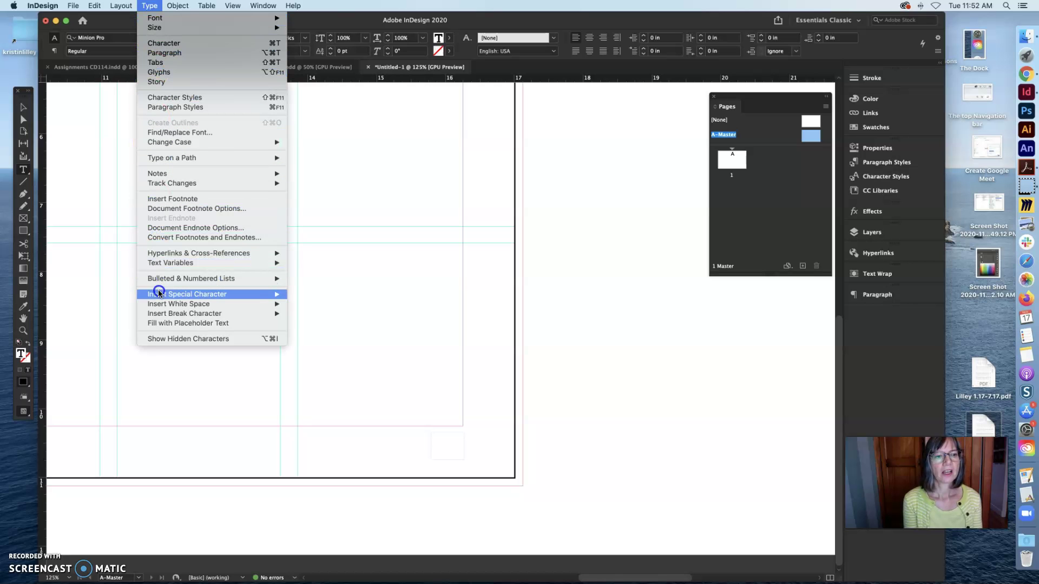
mouse_move(159, 294)
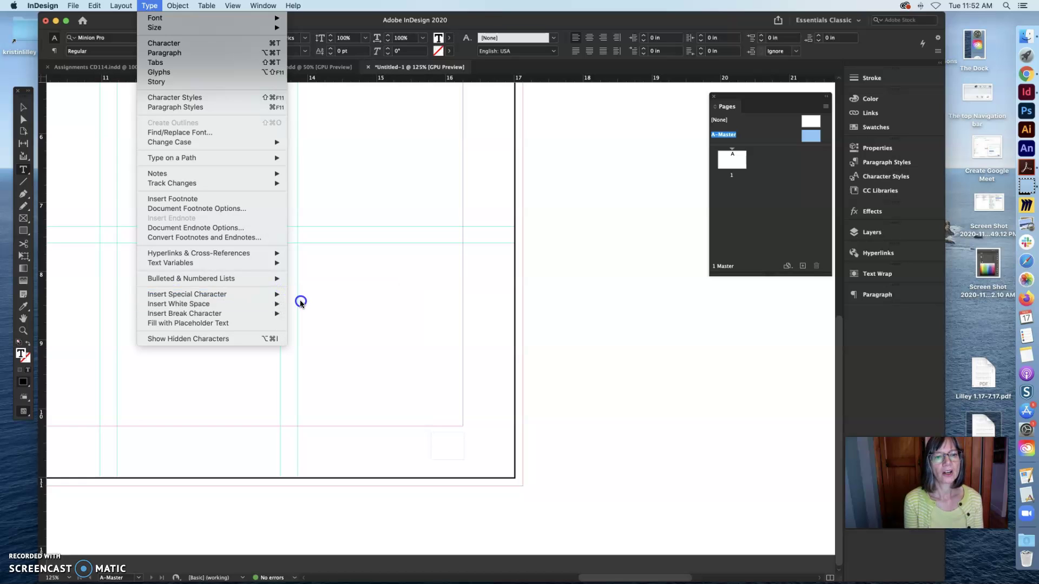
mouse_move(300, 304)
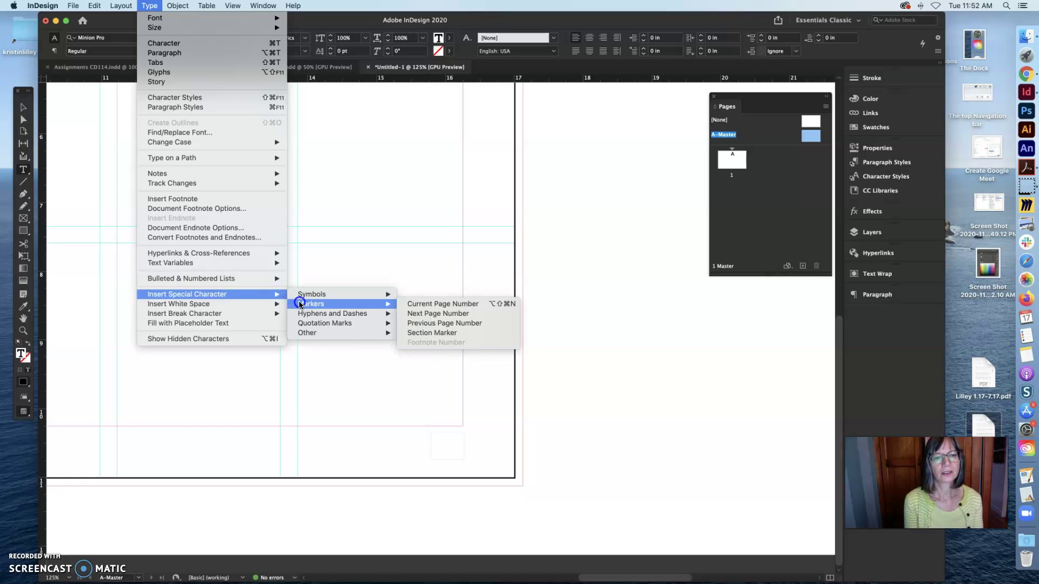
click(411, 305)
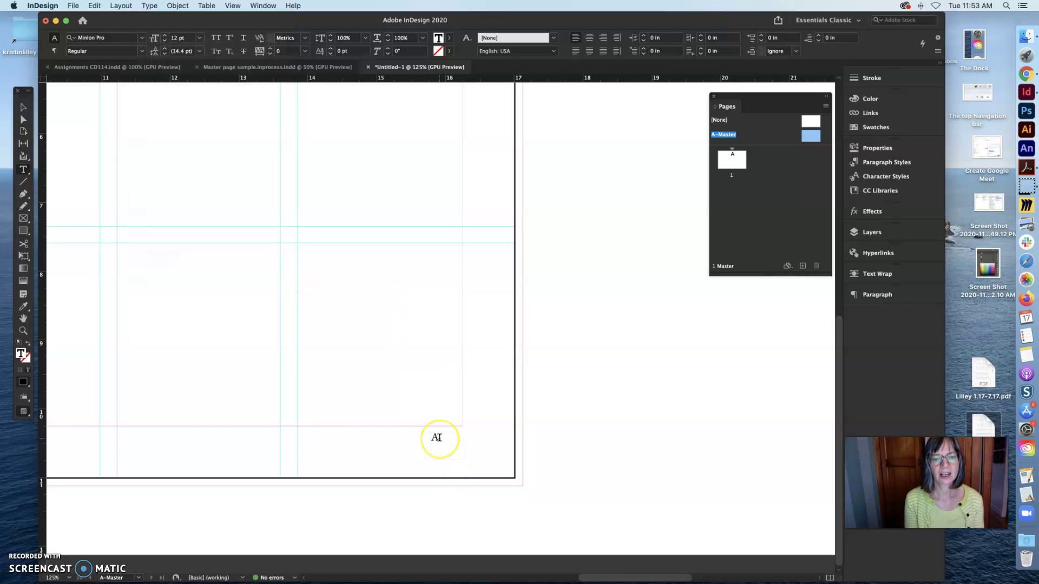
click(436, 437)
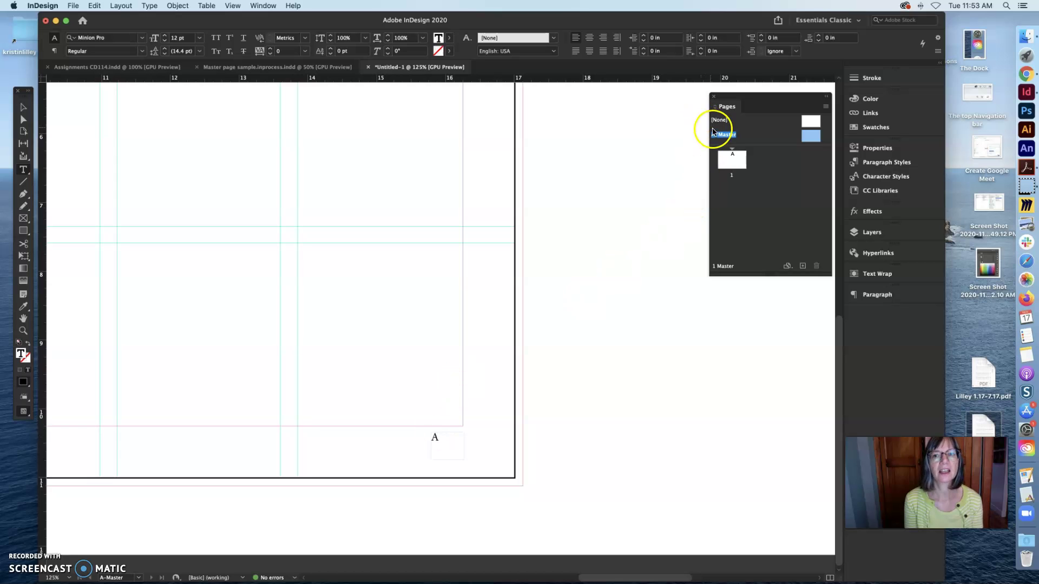
- View page 1 to check the automatic page number, and return to A-Master
drag(719, 139, 734, 163)
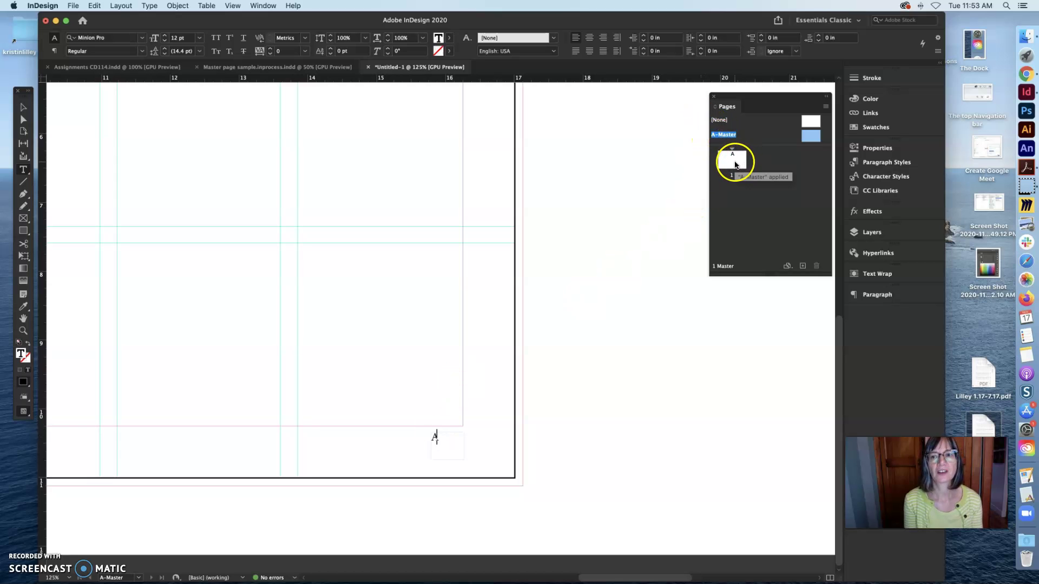
double_click(734, 163)
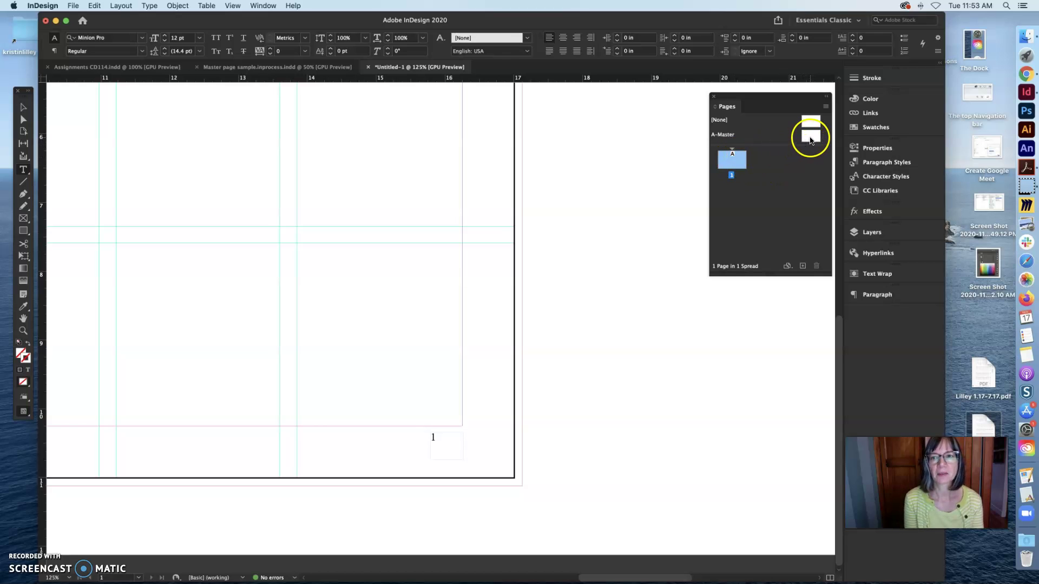
double_click(810, 137)
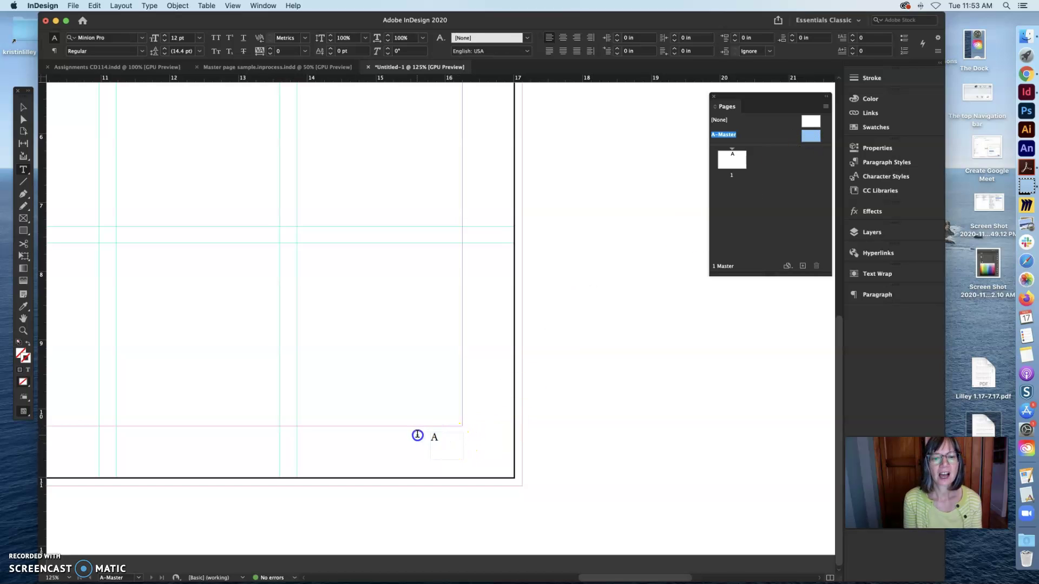
- Set the page number marker's font to DIN Alternate Bold at 11 pt
drag(417, 434, 435, 439)
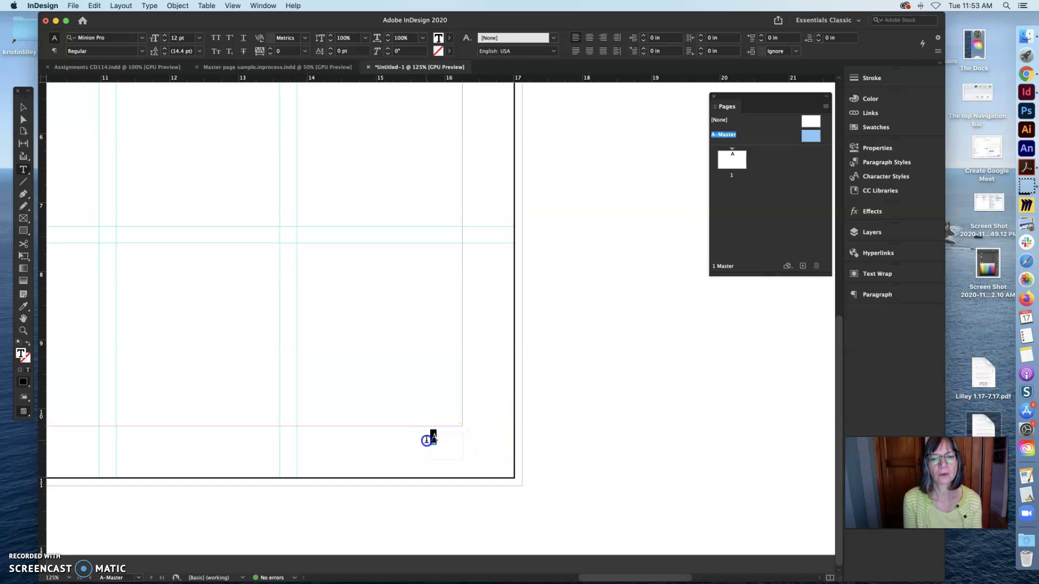
click(142, 41)
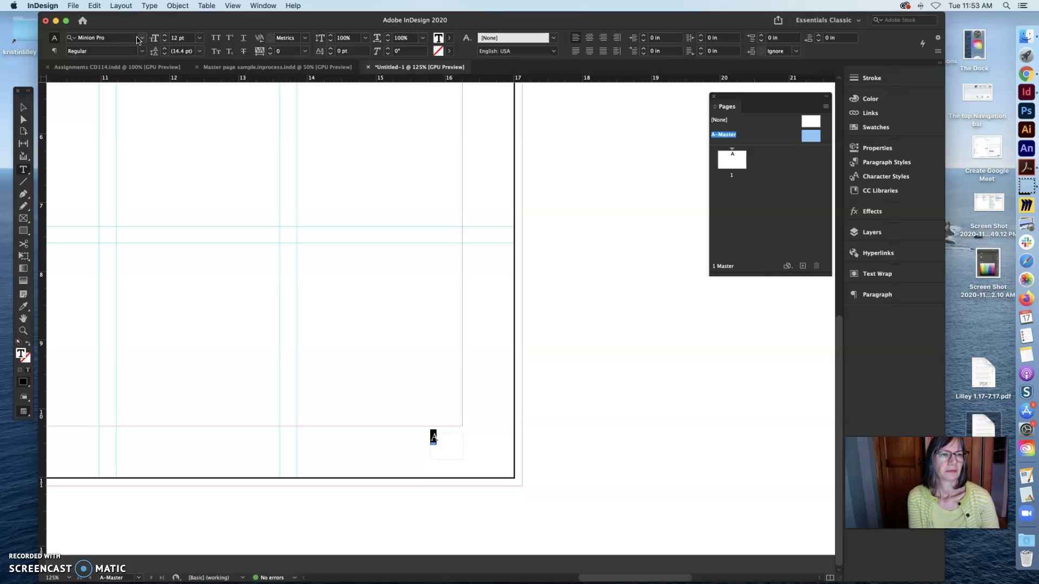
click(139, 38)
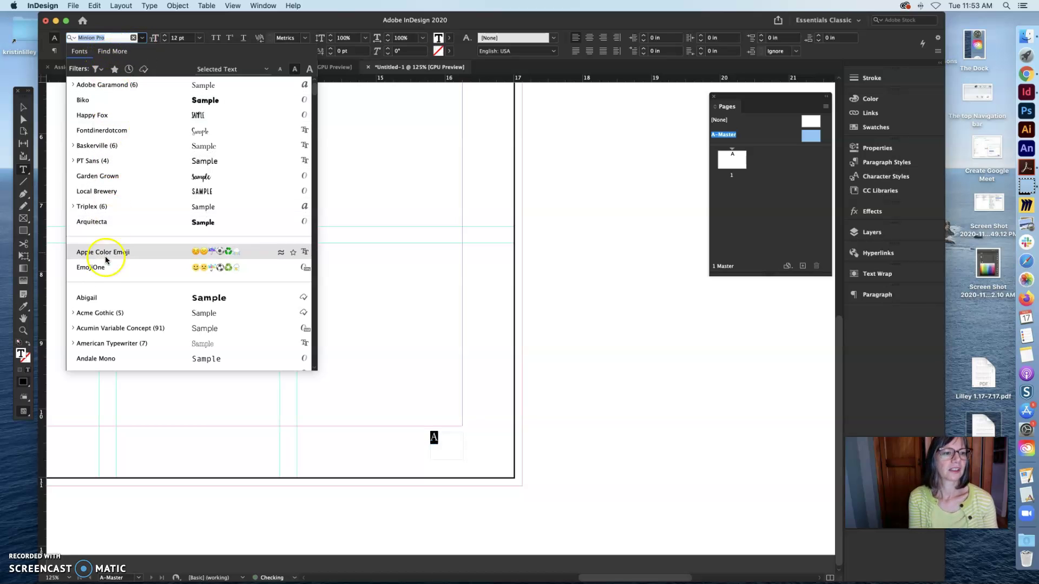
scroll(135, 264, down, 5)
scroll(94, 47, down, 5)
click(75, 39)
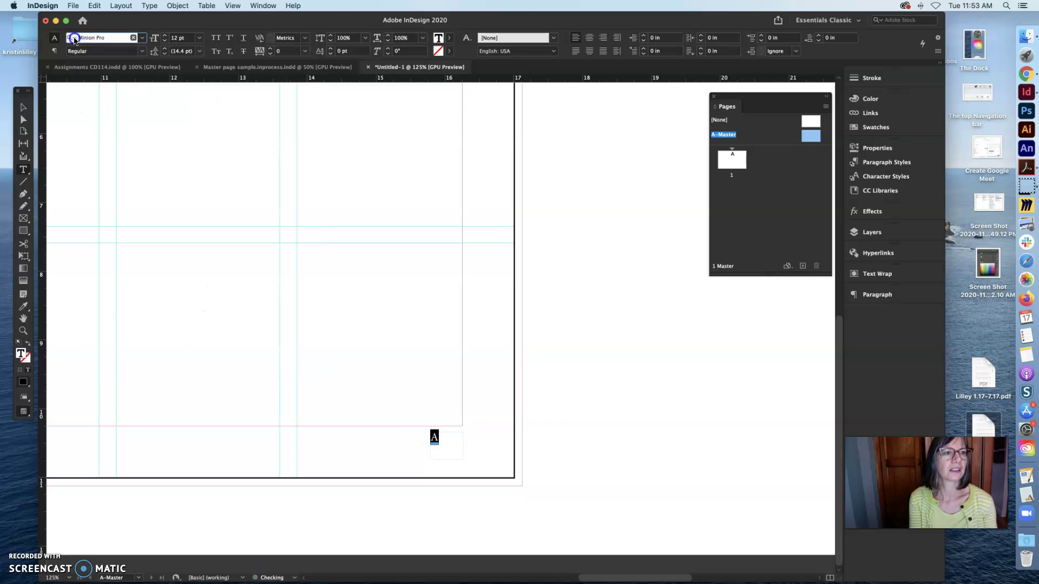
click(126, 37)
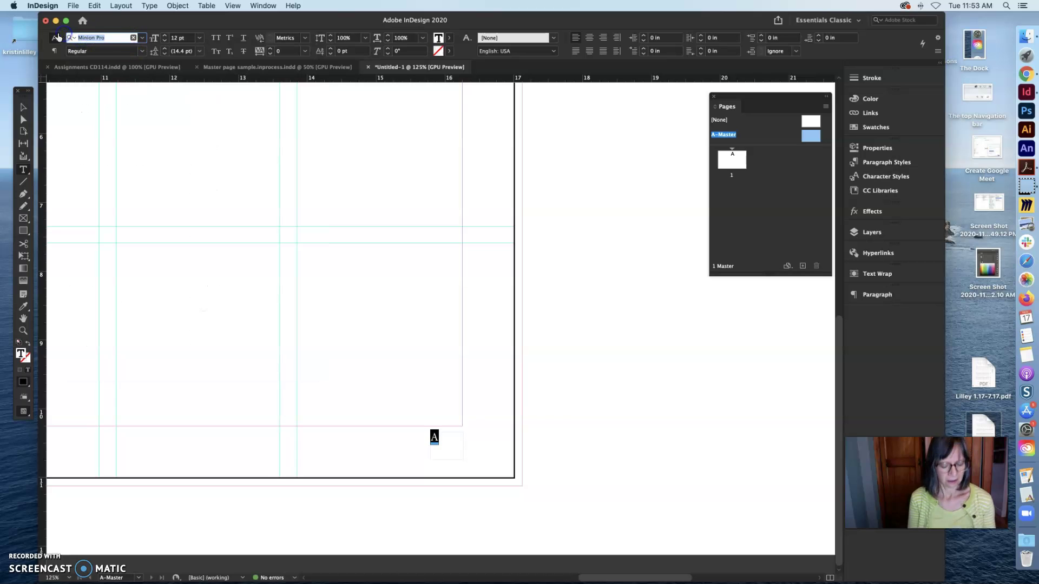
text(din)
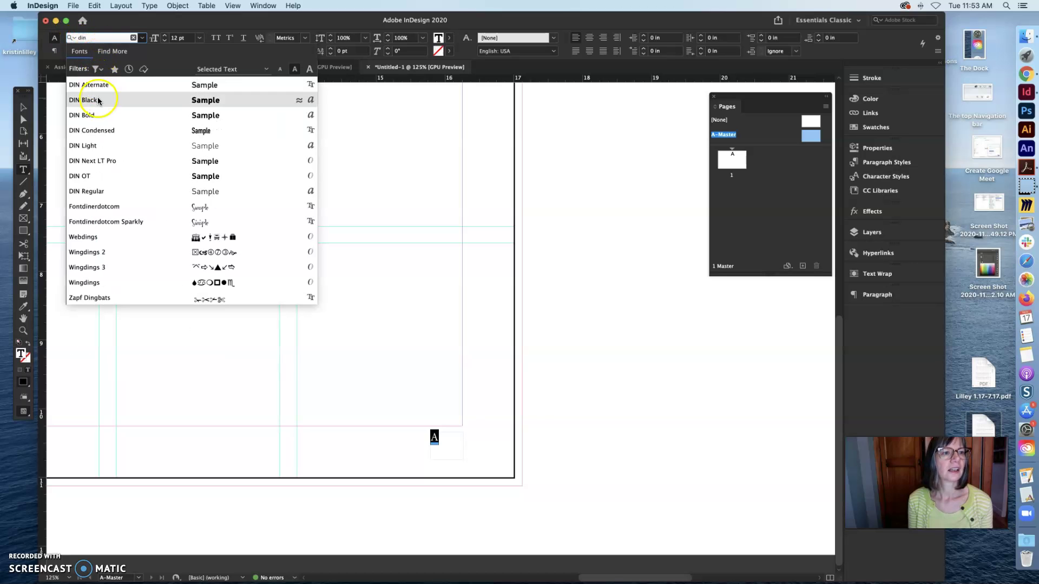
click(125, 86)
click(165, 41)
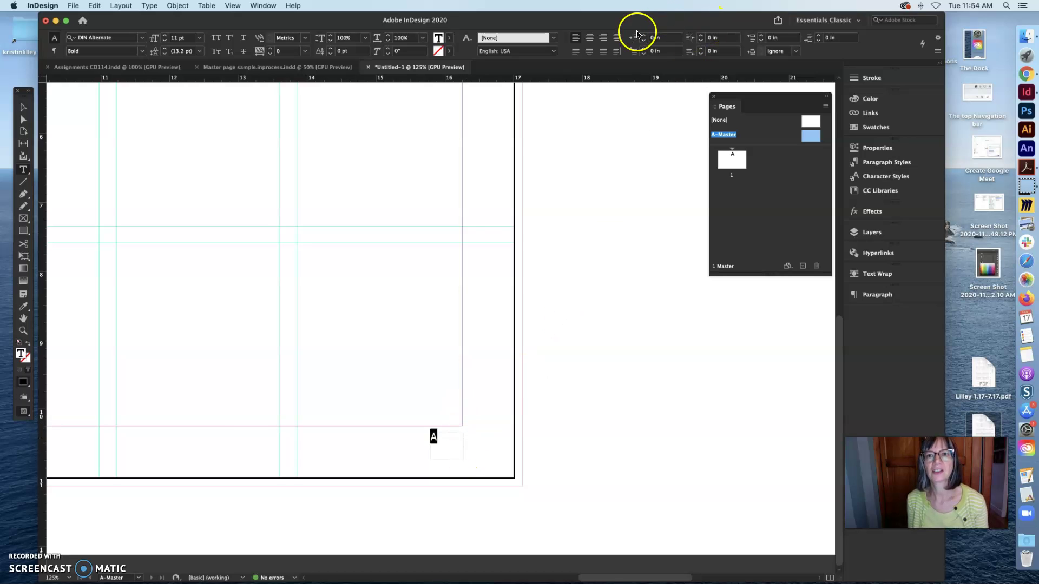
- Right-align the page number marker and select its text frame
click(602, 41)
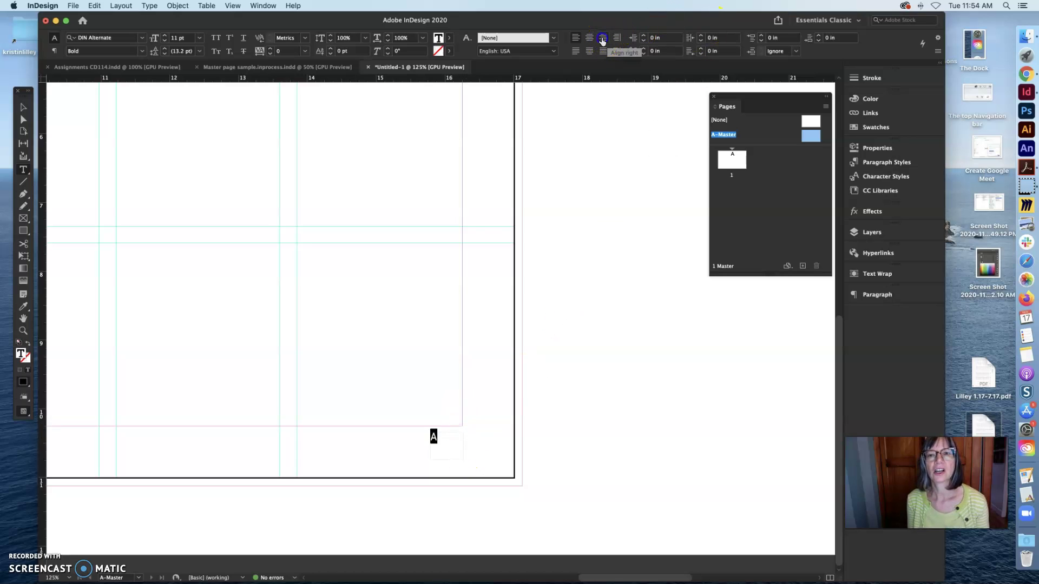
click(23, 107)
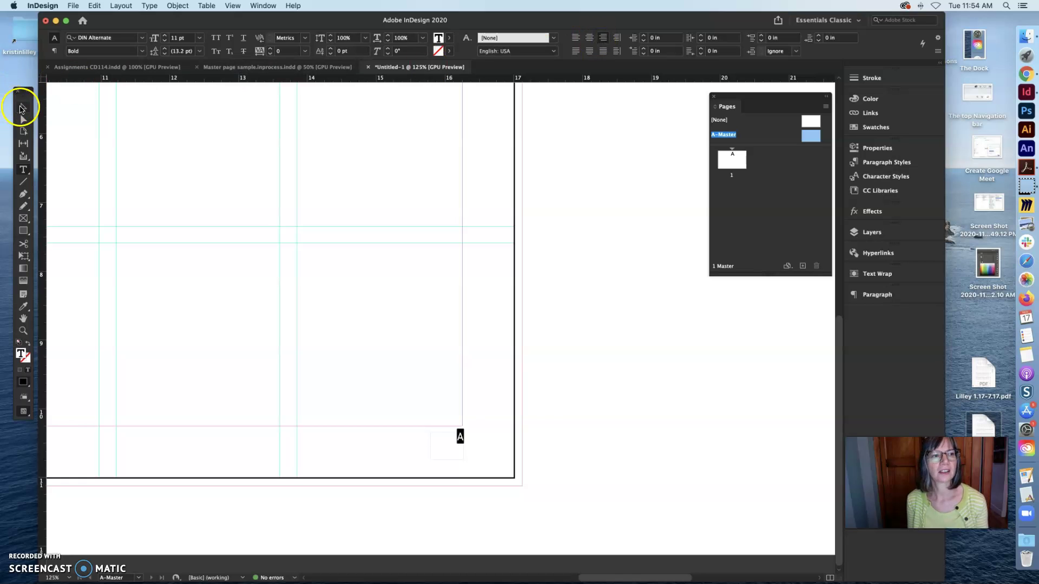
click(446, 451)
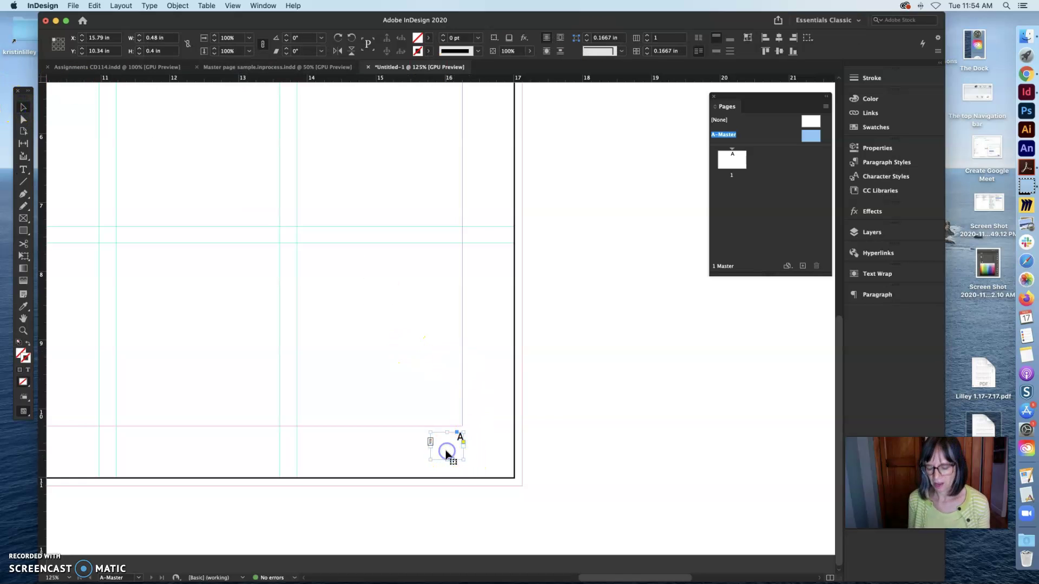
- Nudge the page number frame slightly toward the page's left edge, and view page 1 to check the number's placement
key(Left)
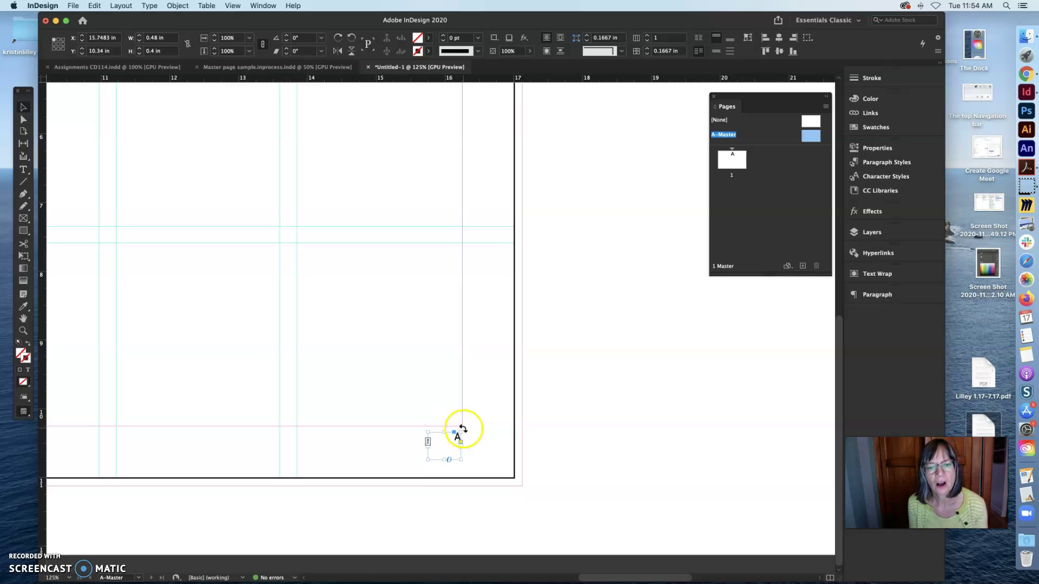
click(461, 459)
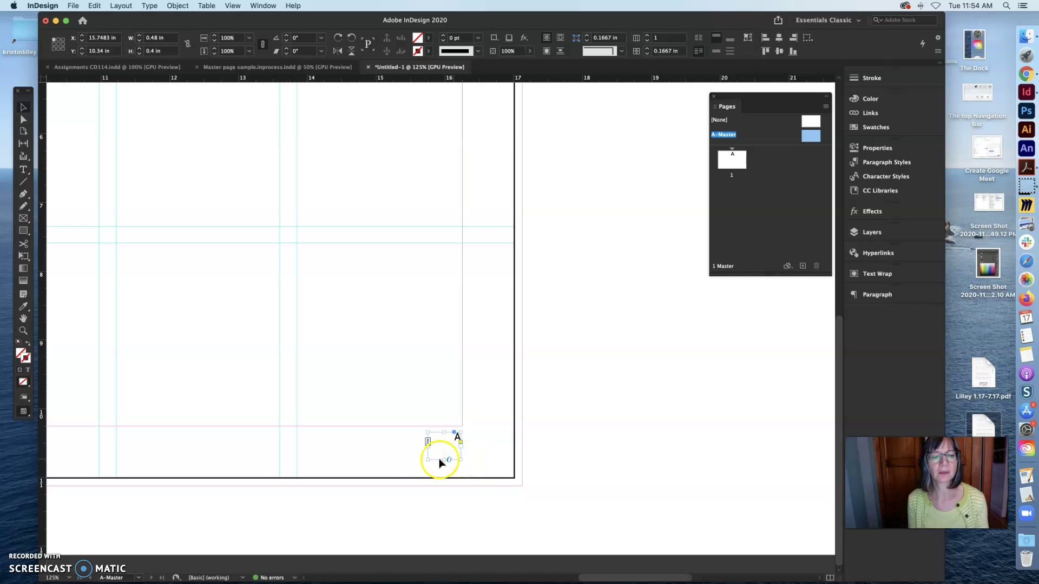
alt+super+click(346, 456)
alt+super+click(345, 457)
alt+super+click(344, 458)
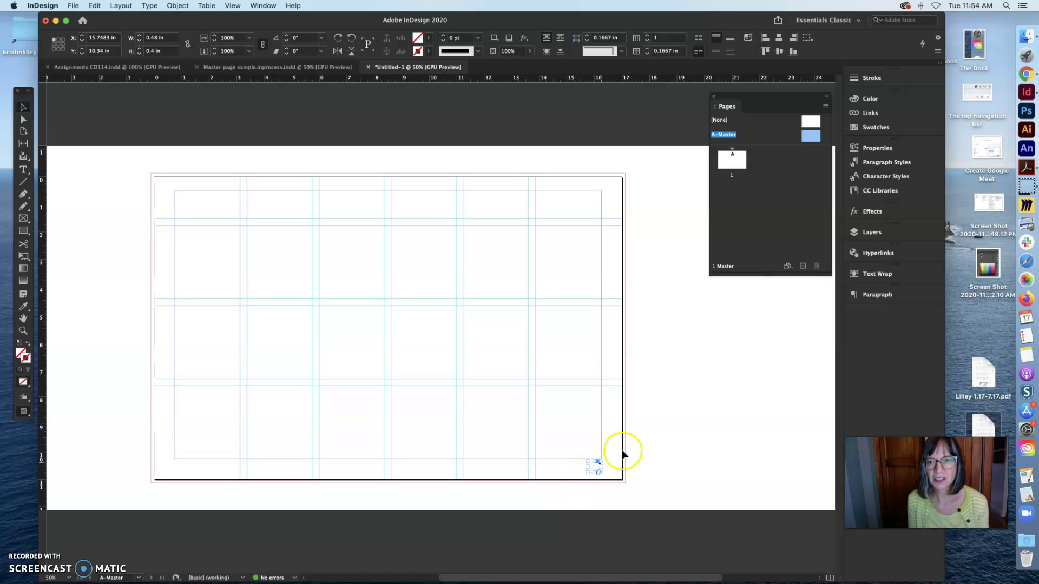
double_click(728, 158)
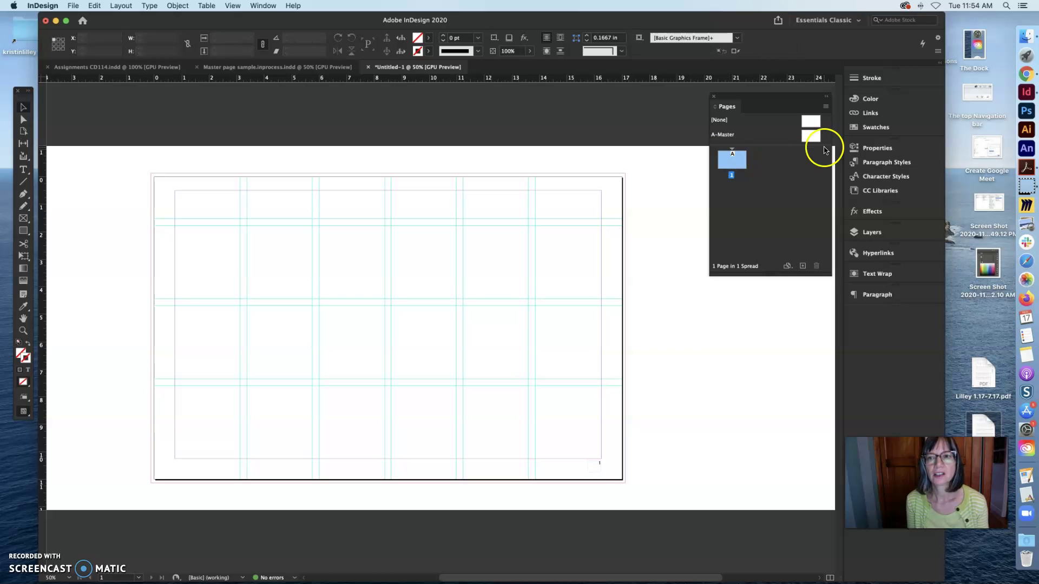
- Add a second page based on A-Master after page 1
click(809, 136)
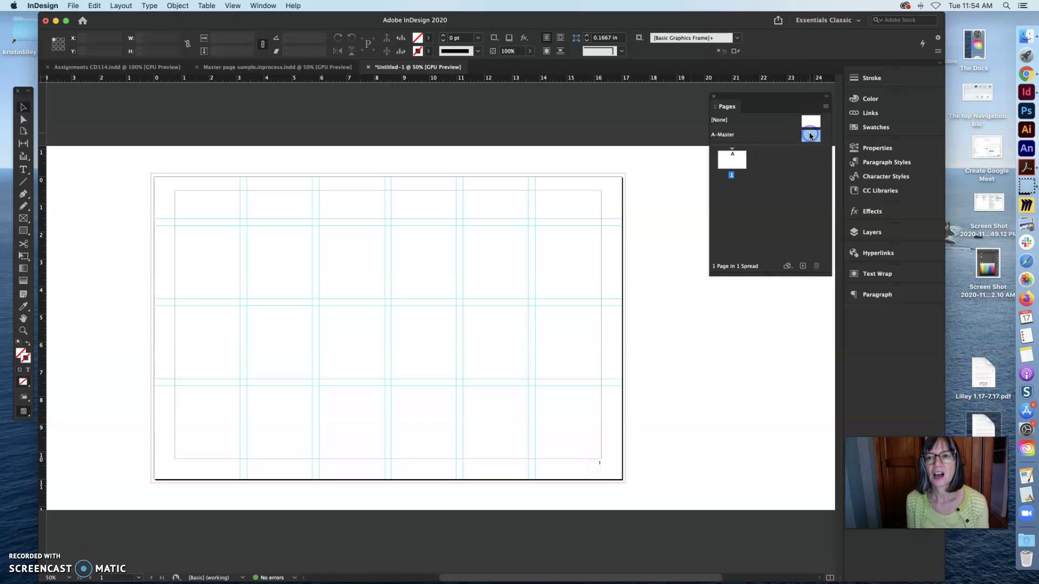
drag(810, 135, 767, 158)
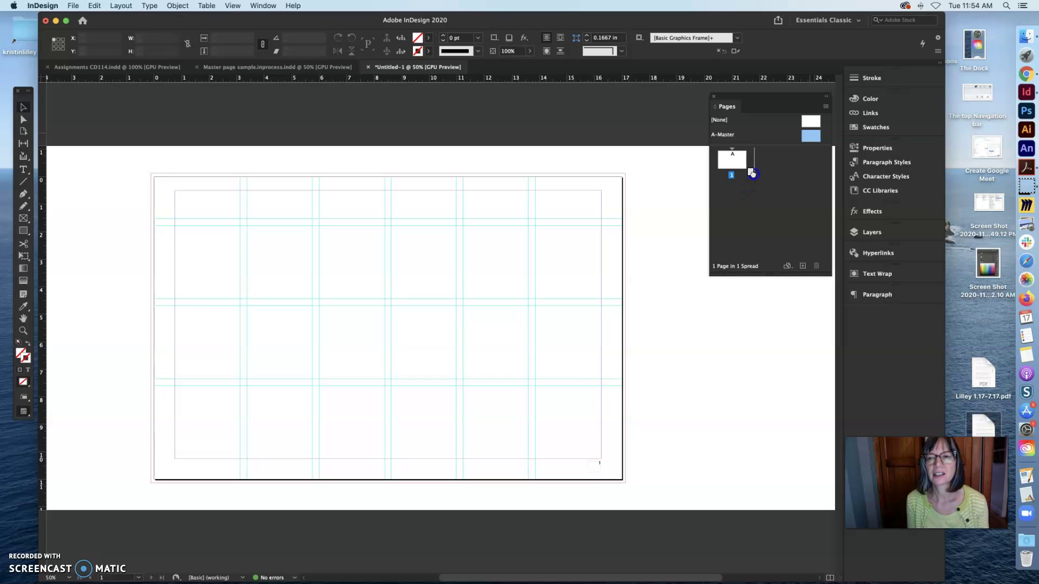
drag(752, 173, 751, 172)
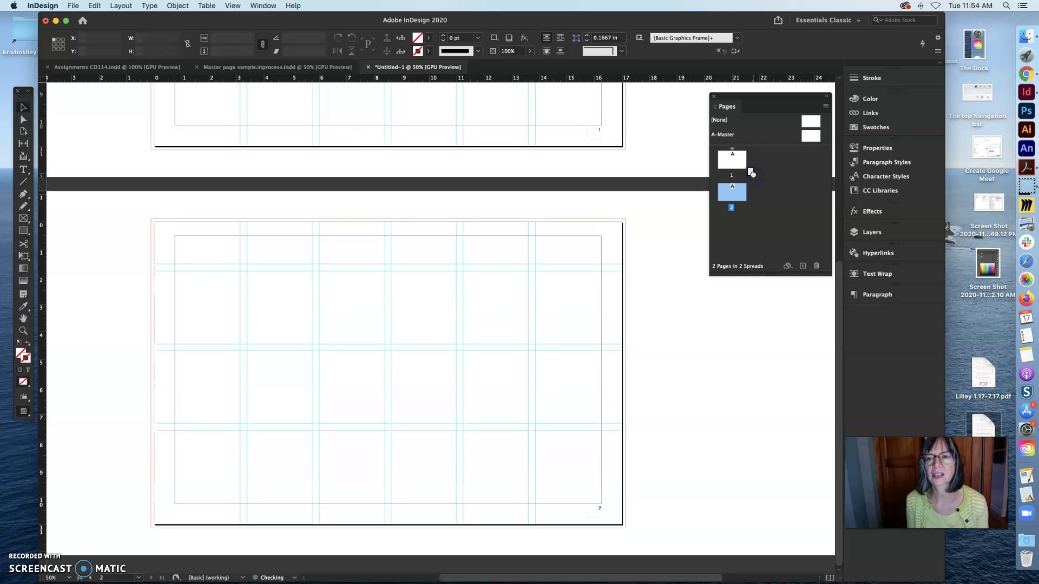
click(732, 196)
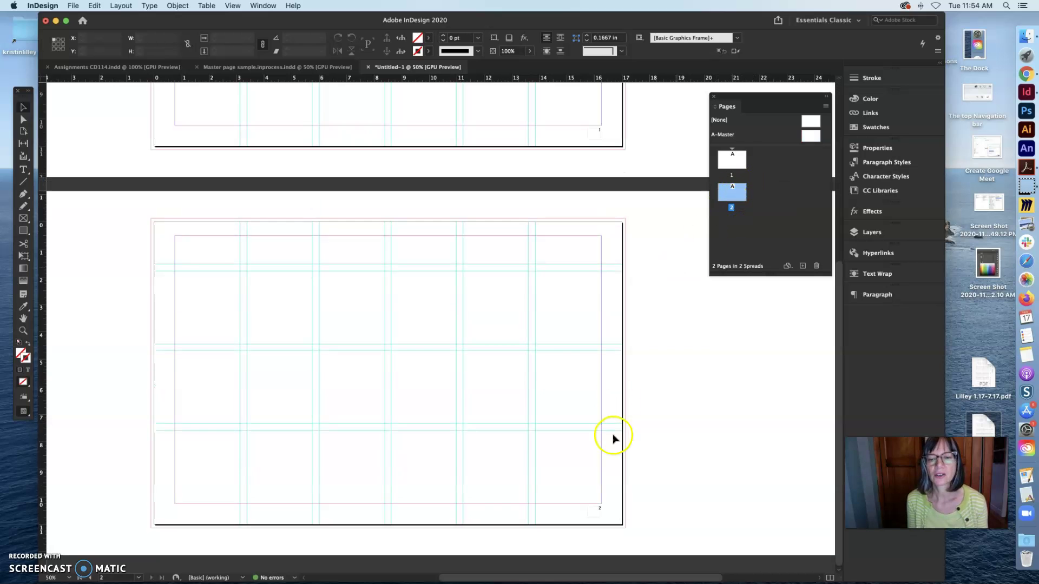
- Add a third page based on the [None] master after page 2
drag(806, 121, 748, 194)
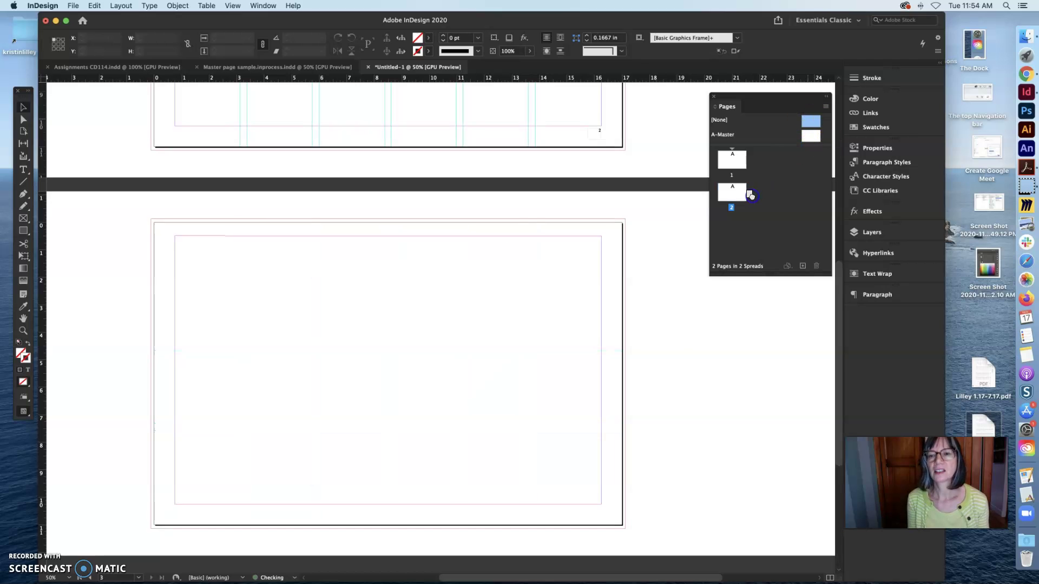
click(732, 233)
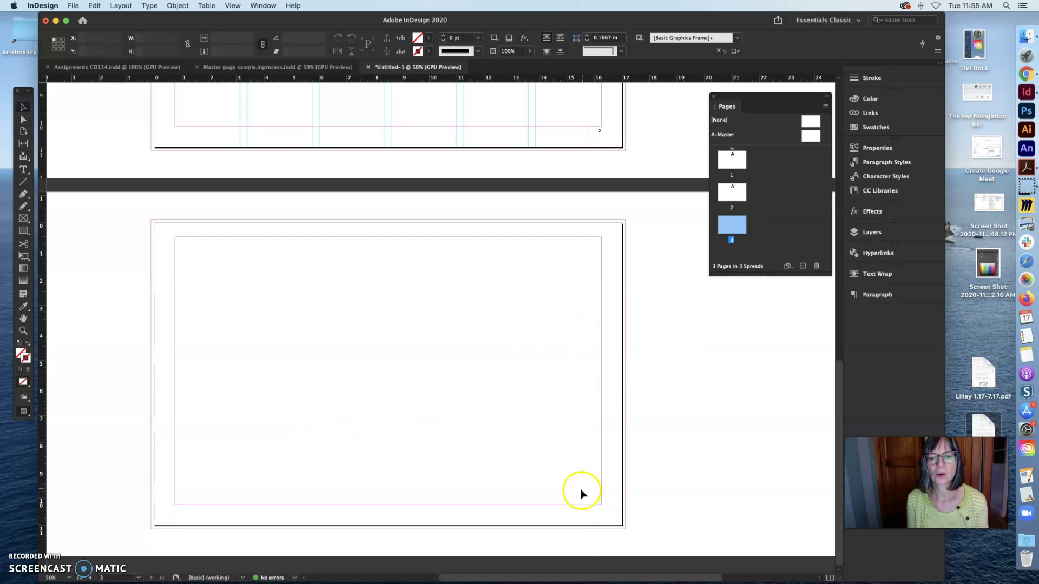
scroll(593, 511, down, 1)
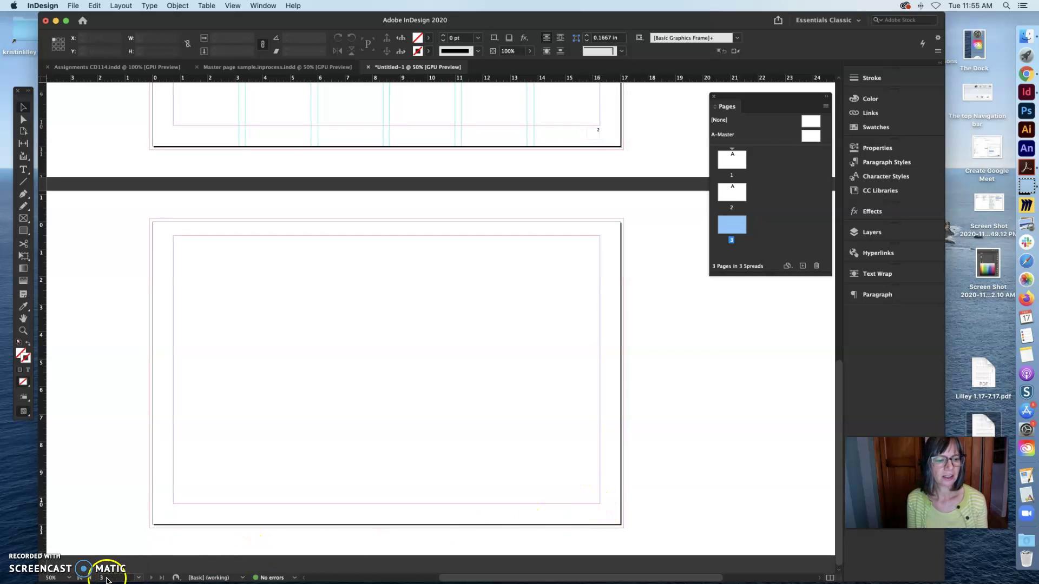
- Apply A-Master to page 3
drag(810, 130, 737, 229)
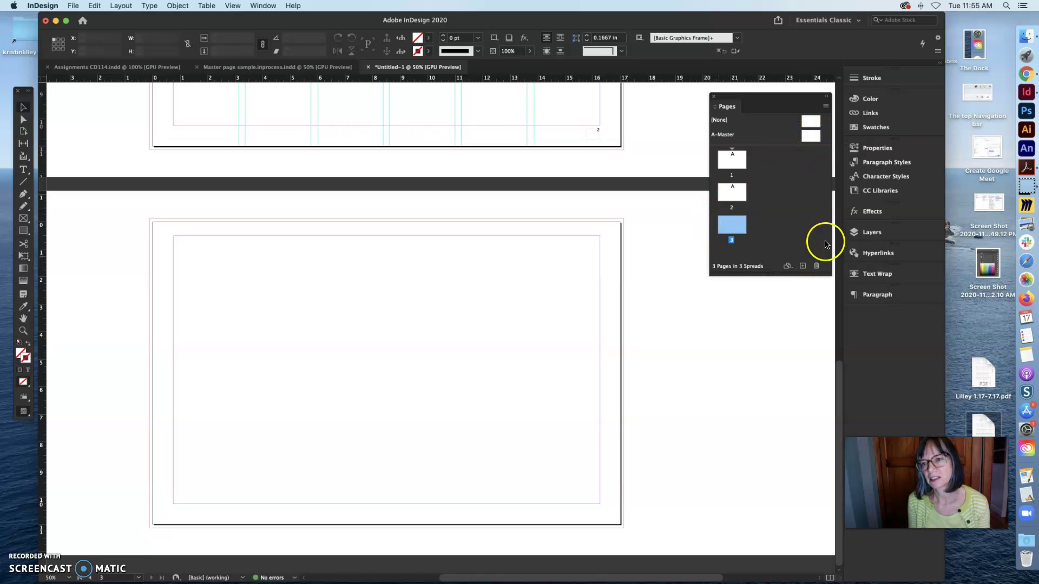
click(811, 137)
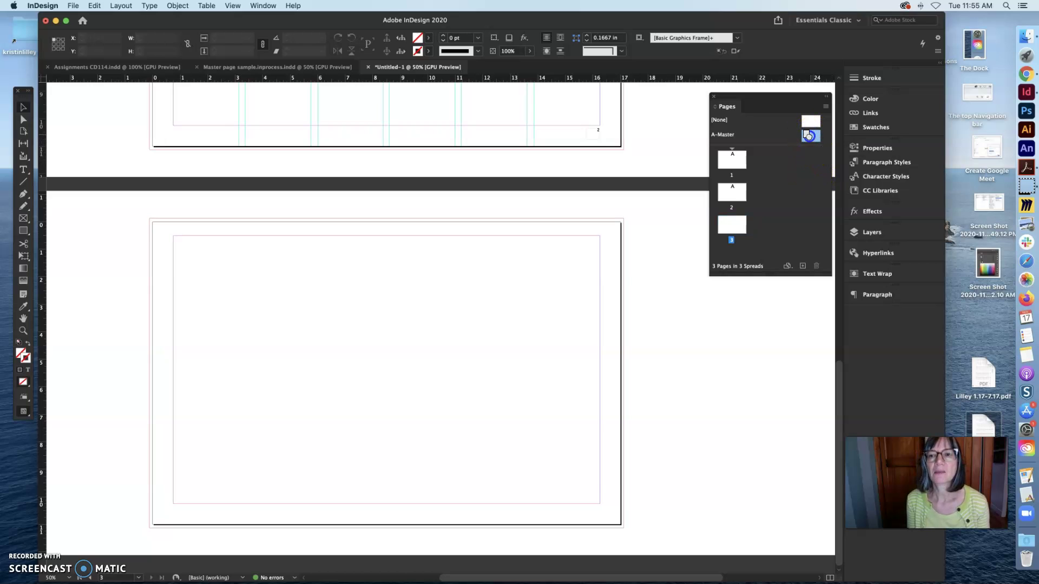
drag(783, 161, 799, 123)
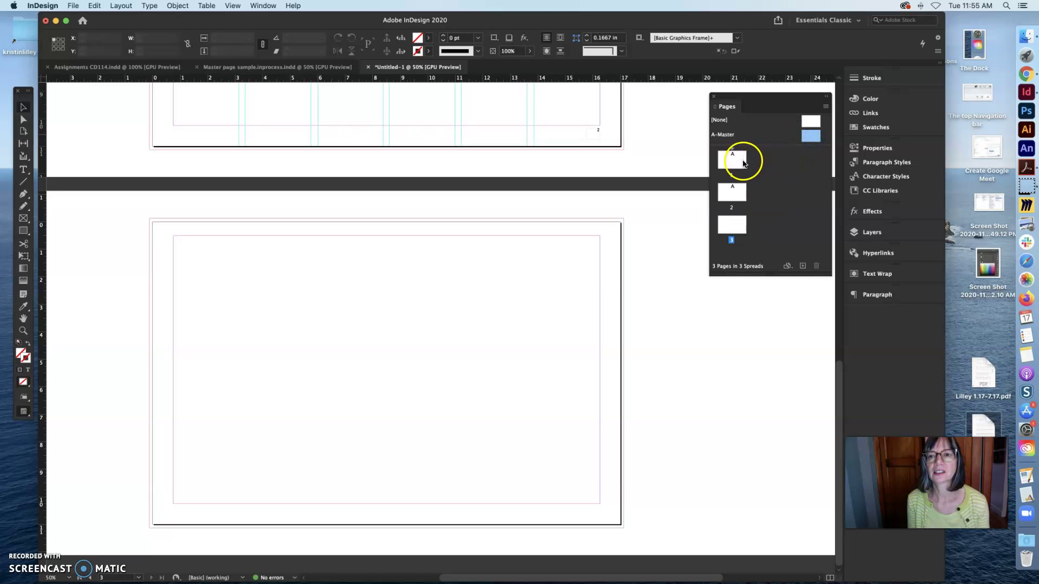
drag(812, 135, 736, 229)
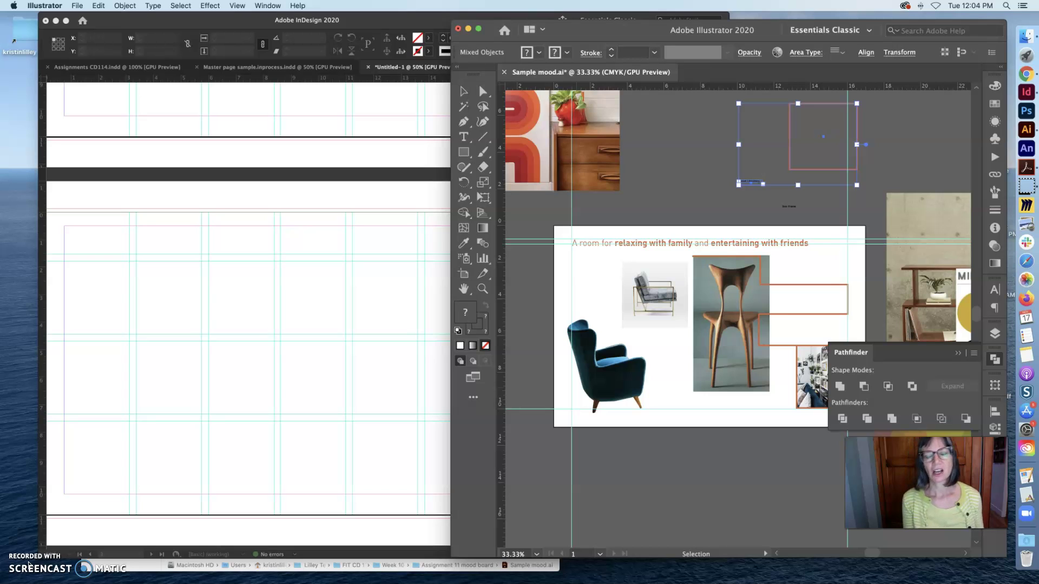
- Copy the blue armchair from the Illustrator file Sample mood.ai into InDesign and place it in the lower-left margin corner of page 3
click(612, 377)
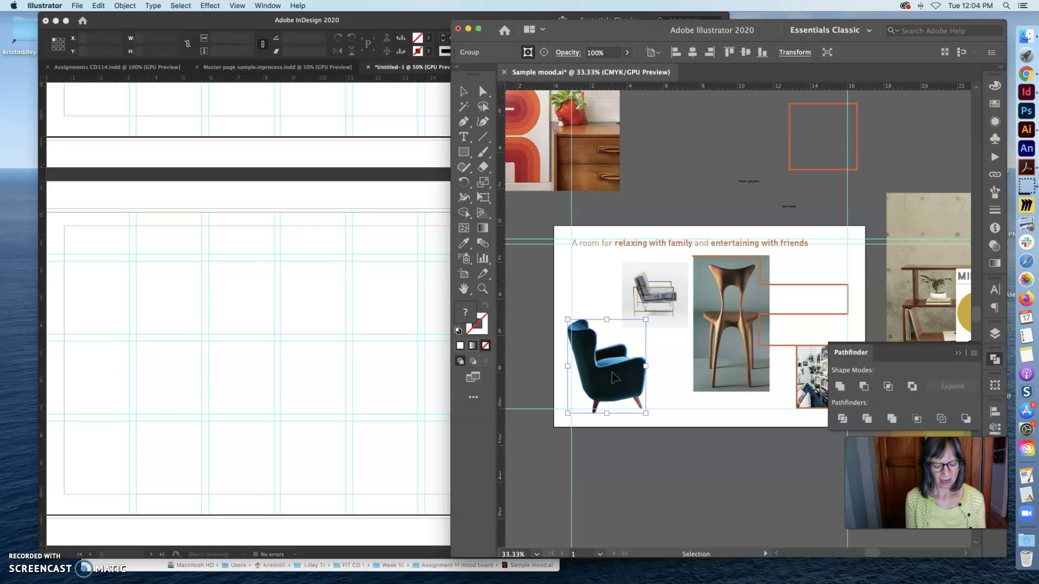
click(215, 364)
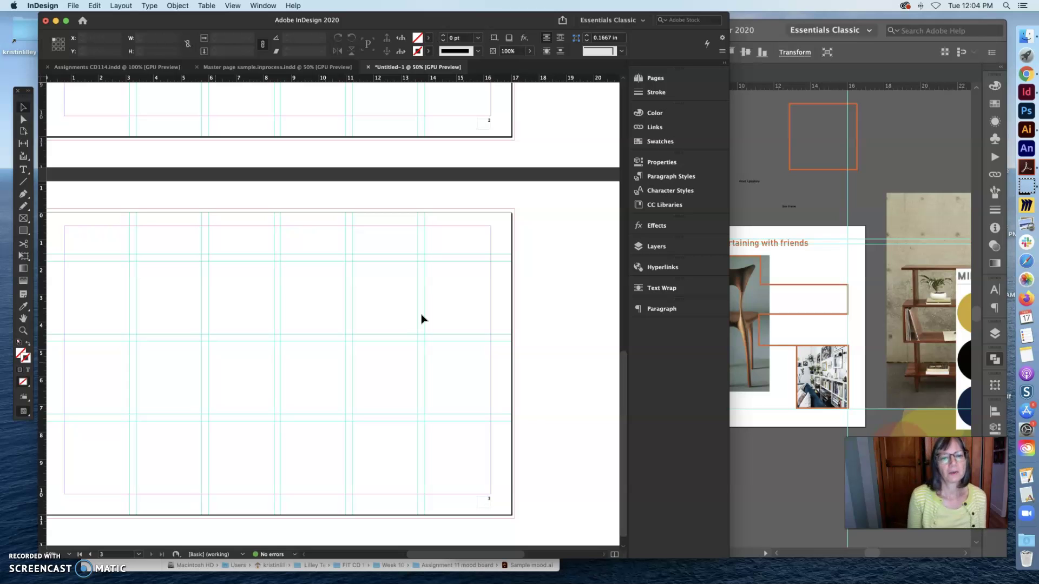
key(shift+Page_Up)
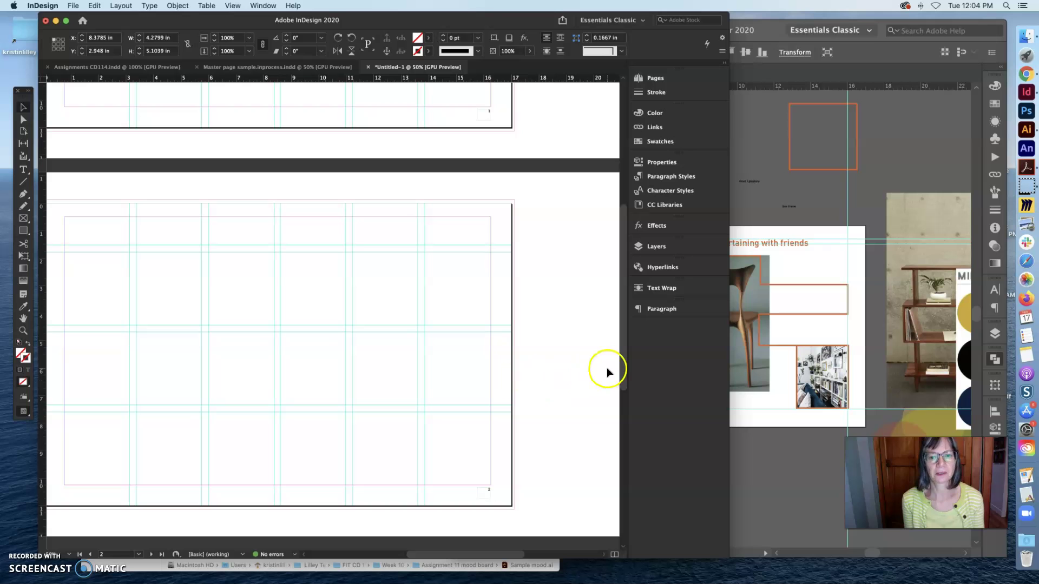
drag(622, 358, 625, 506)
click(424, 405)
drag(373, 390, 163, 454)
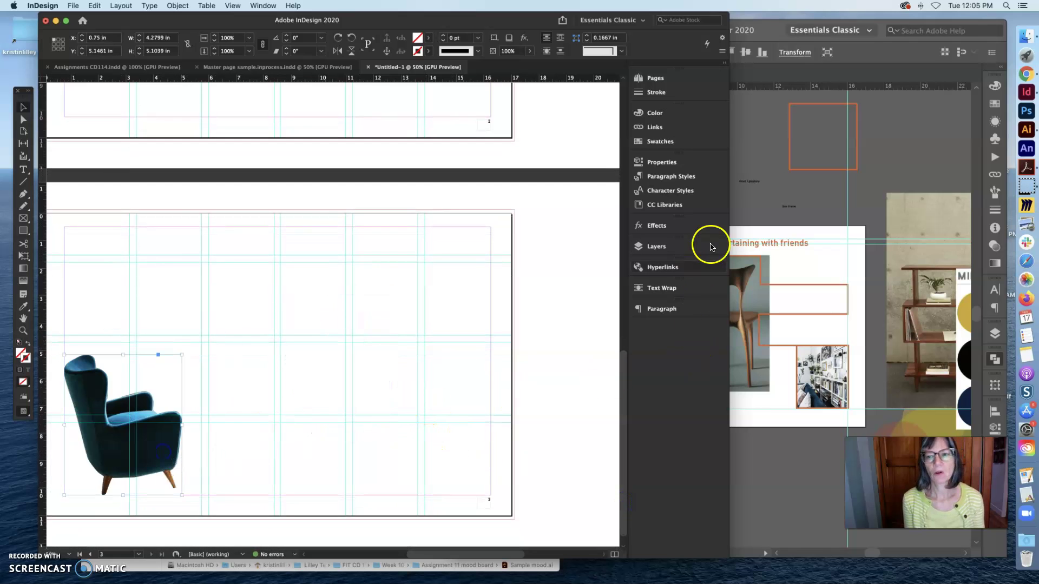
- Copy the headline, remaining photos and orange outline from the Illustrator mood board and paste them onto page 3 in InDesign
click(746, 223)
click(579, 226)
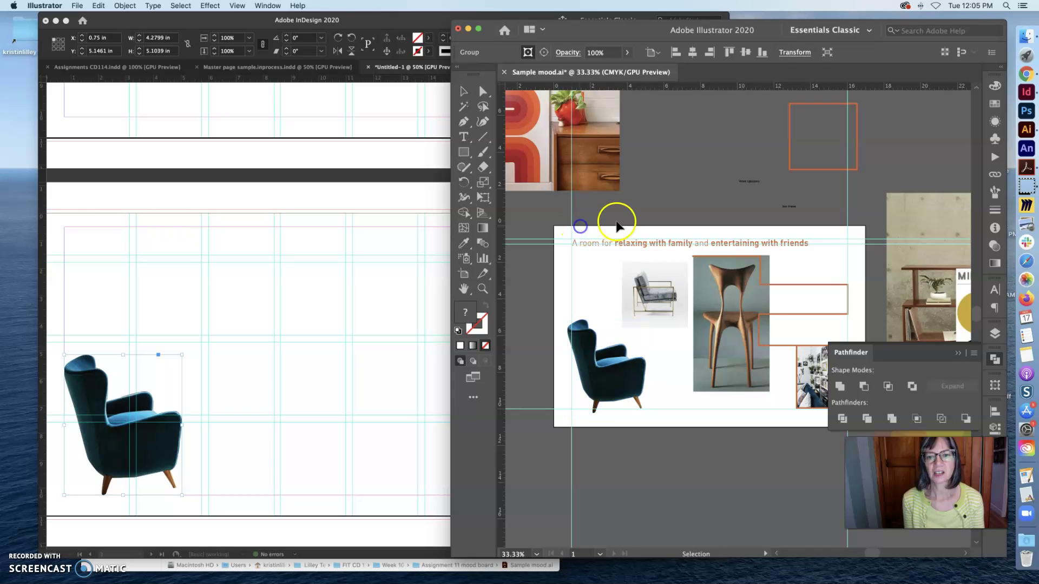
click(801, 345)
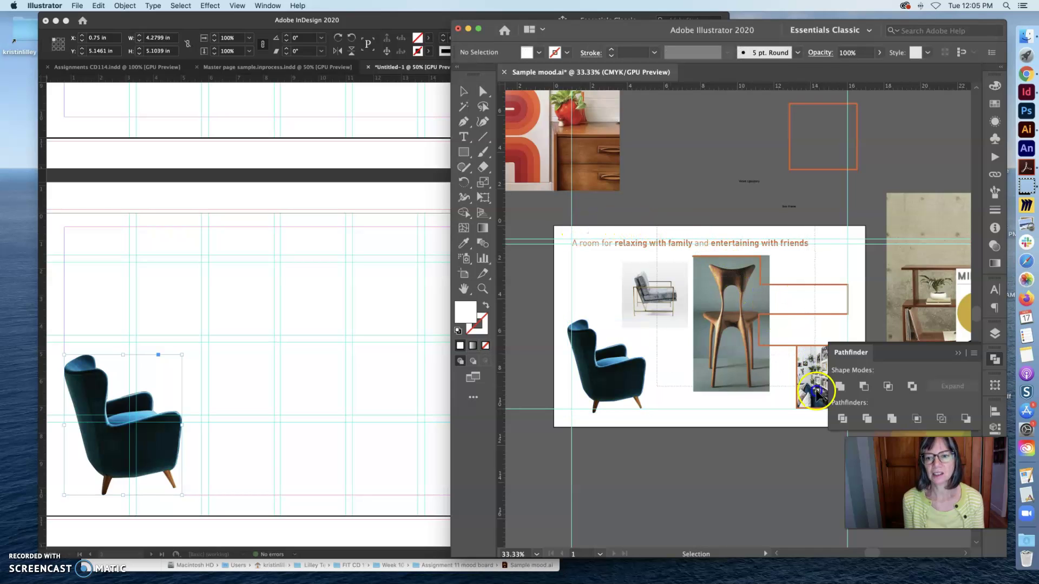
click(800, 381)
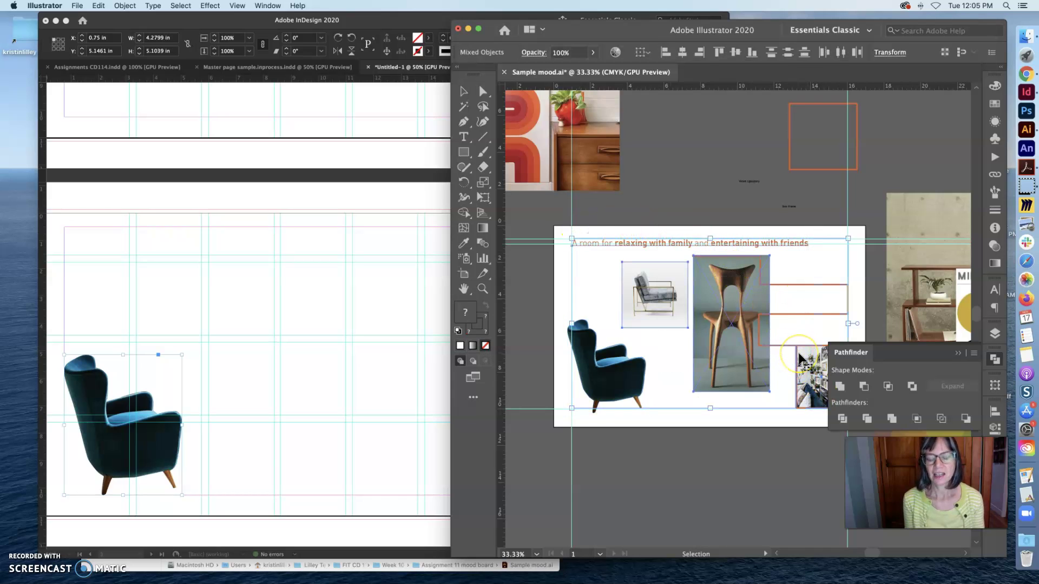
click(273, 320)
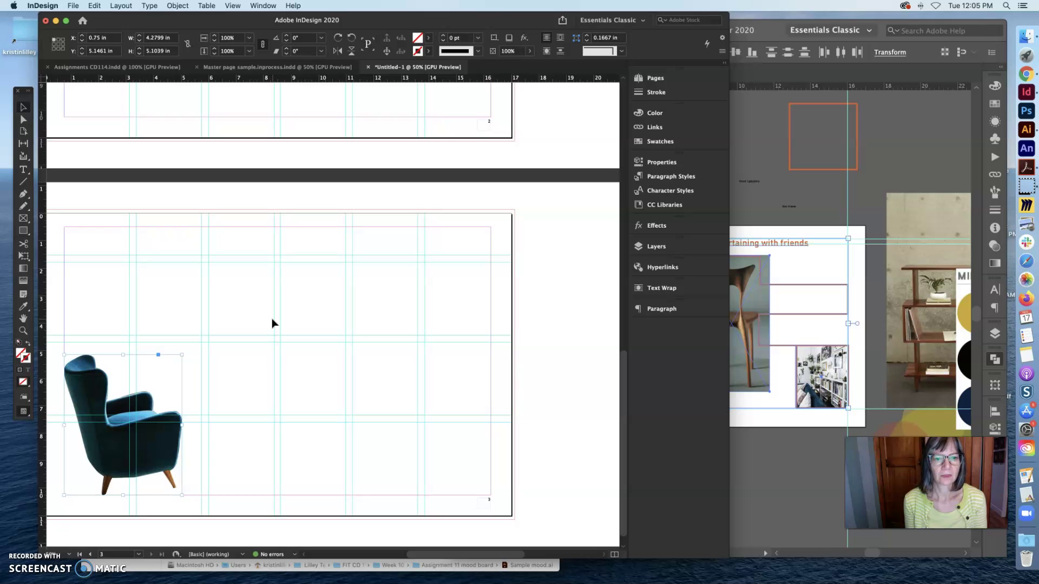
key(super+v)
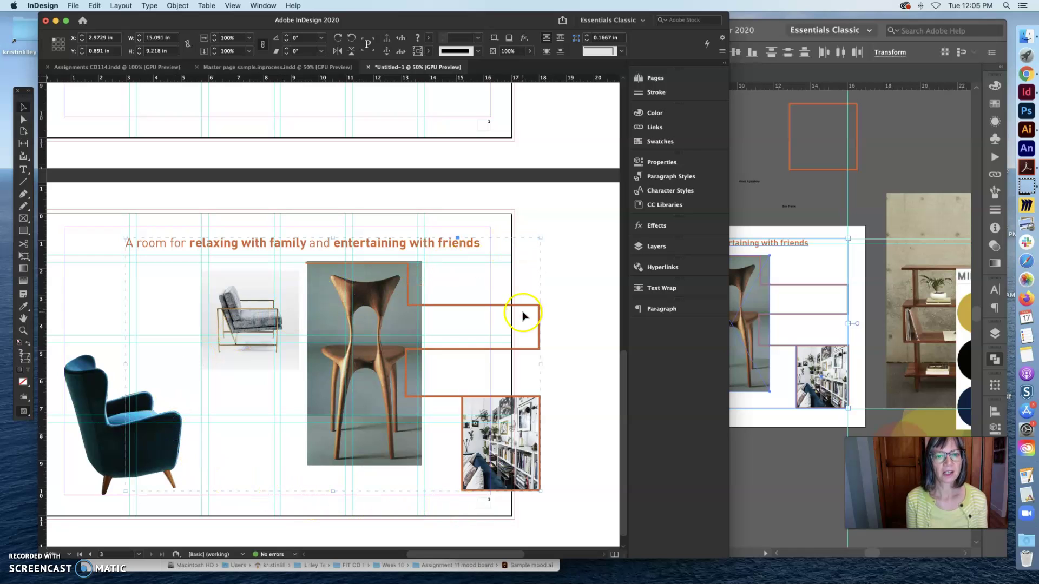
- Move the pasted mood board group up and left so it fits inside the page 3 margins
drag(526, 303, 475, 297)
scroll(517, 329, left, 2)
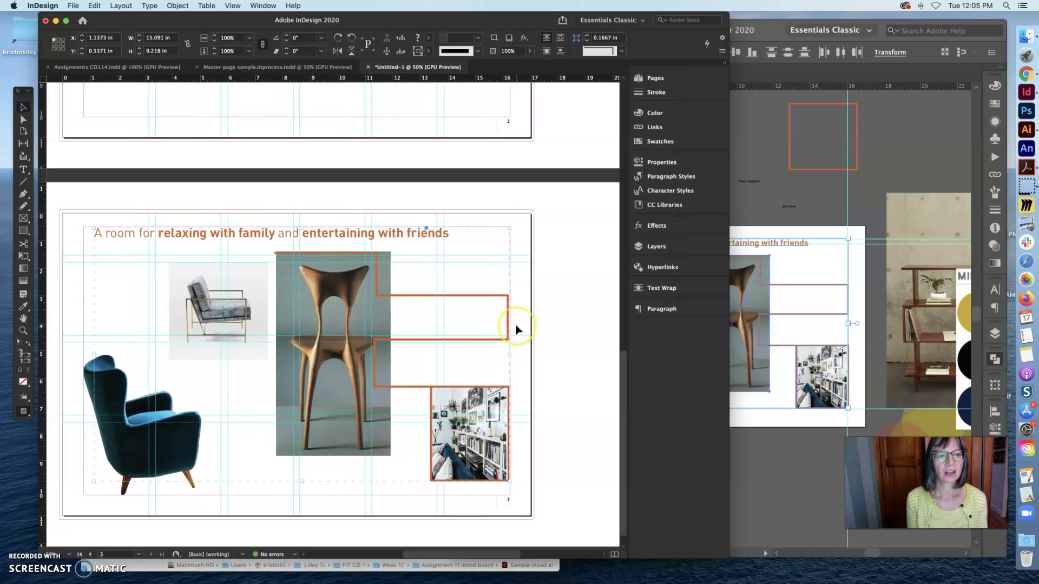
scroll(516, 328, left, 1)
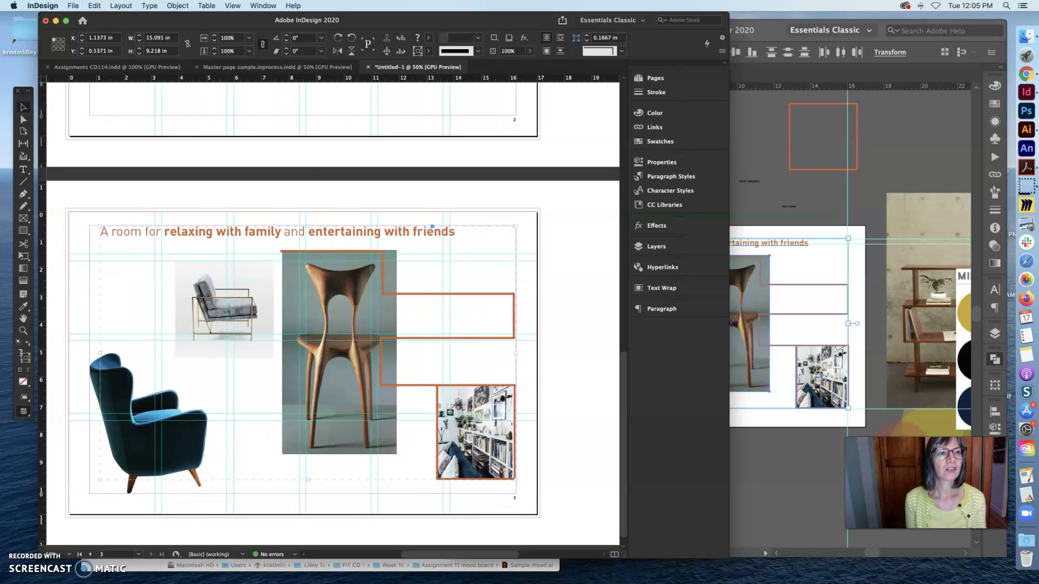
- Ungroup the pasted mood board artwork on page 3 and deselect it
click(94, 6)
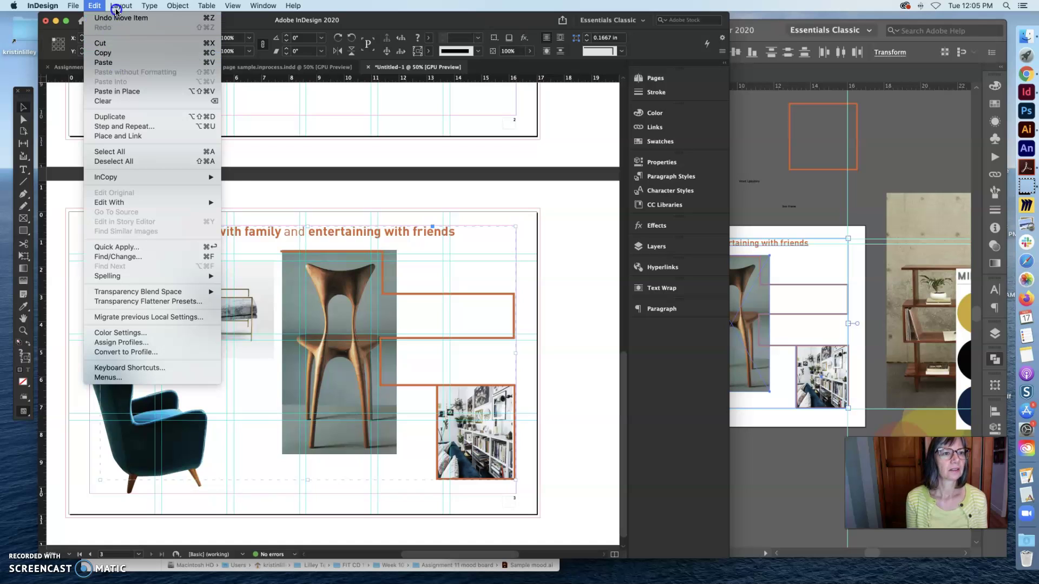
mouse_move(116, 5)
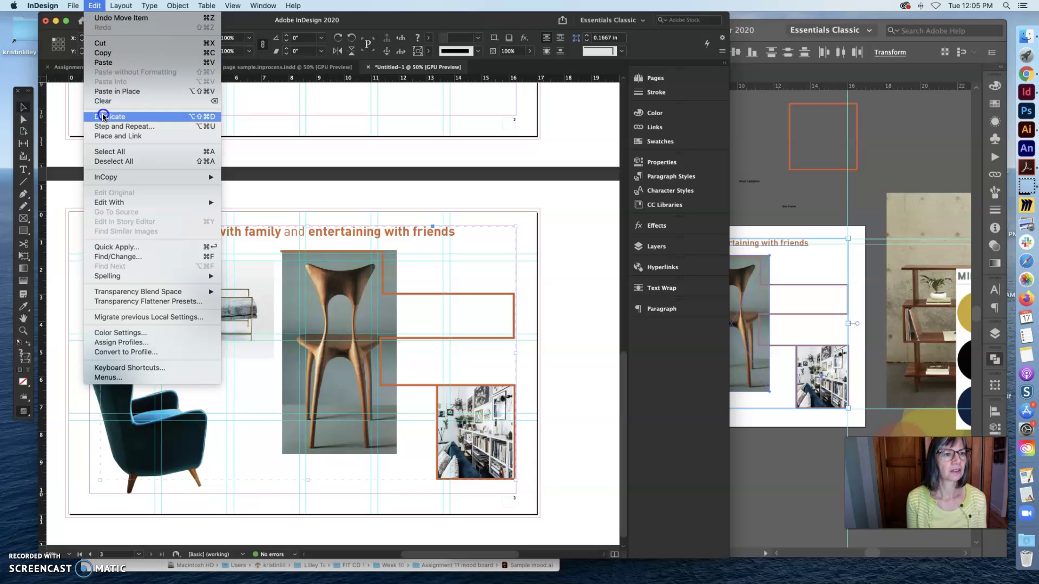
mouse_move(177, 6)
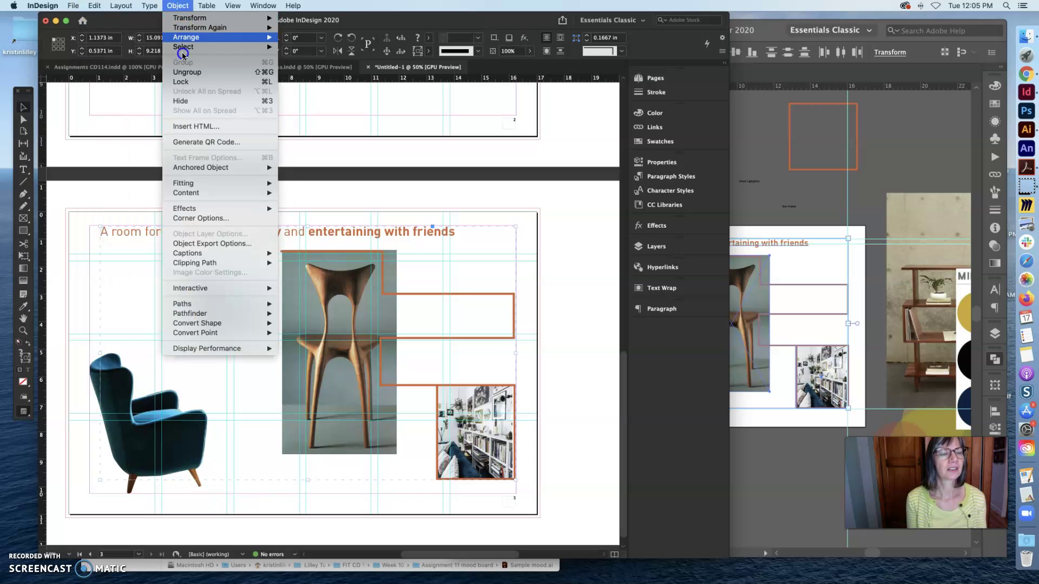
click(184, 73)
click(552, 281)
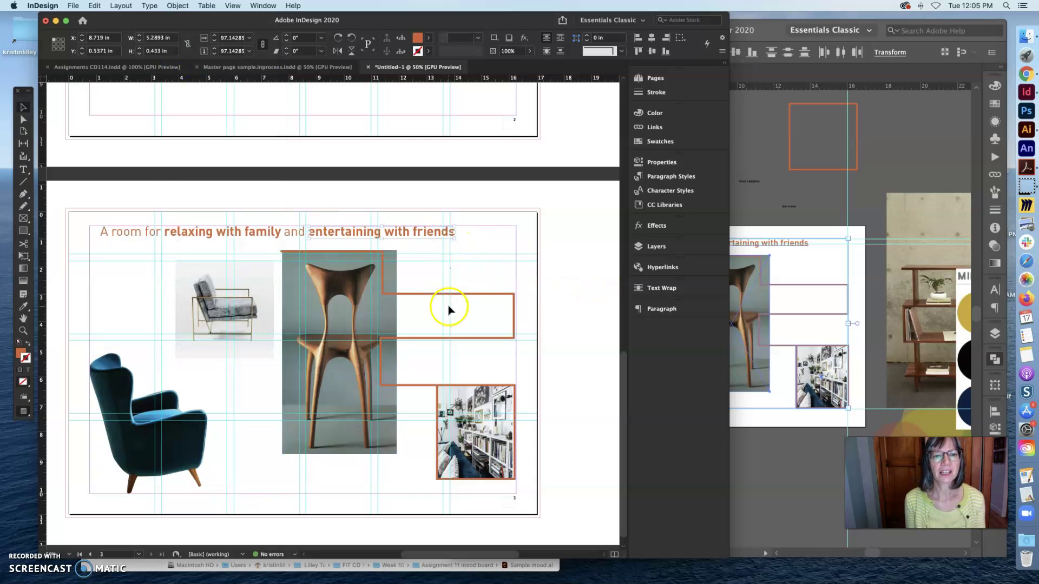
- Check that the orange outline, wooden chair photo and headline pieces can be selected separately, and clear the selection
click(434, 295)
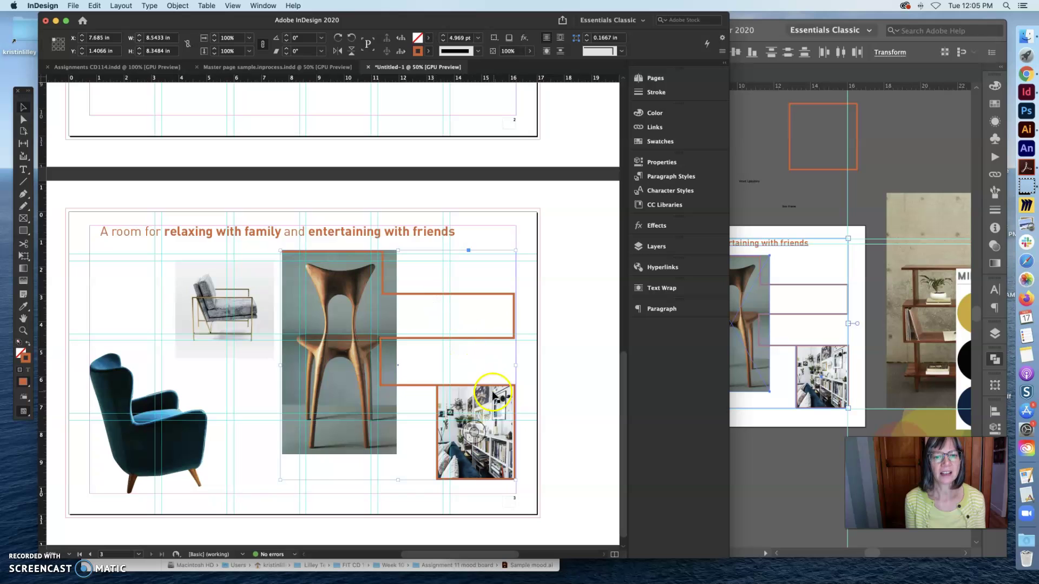
click(374, 391)
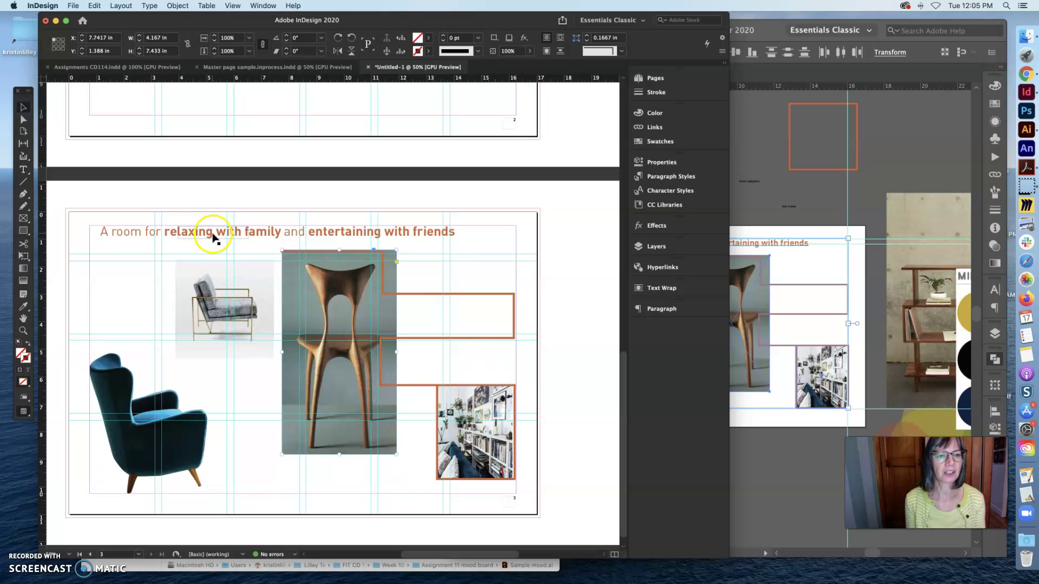
click(133, 235)
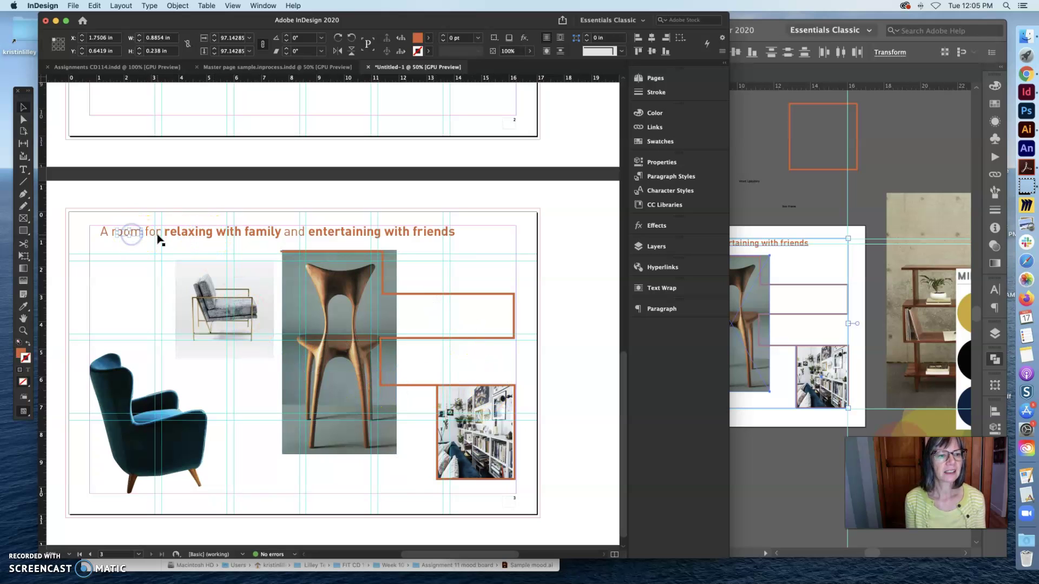
drag(156, 235, 169, 234)
drag(91, 220, 466, 250)
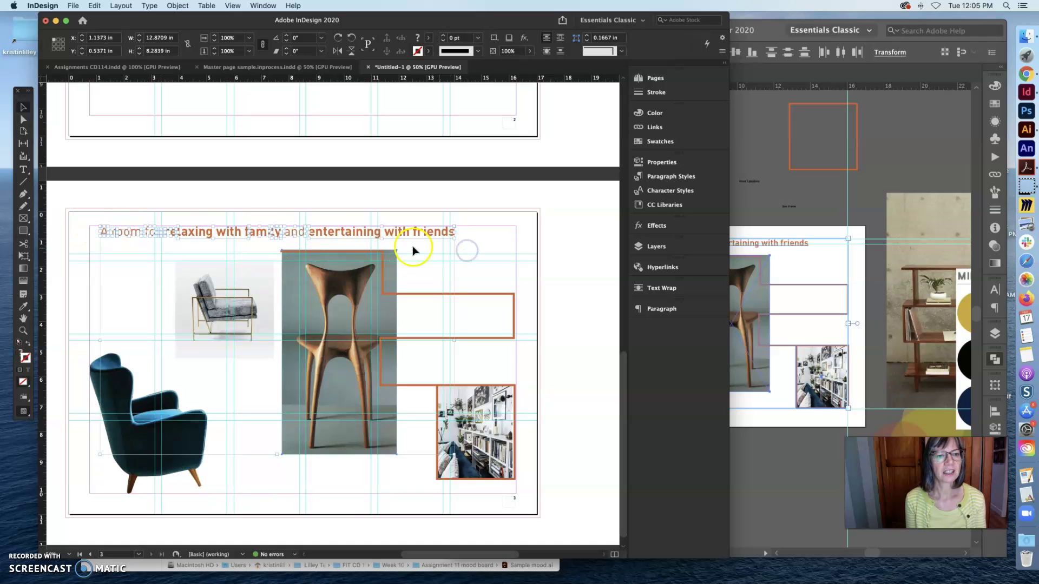
click(152, 217)
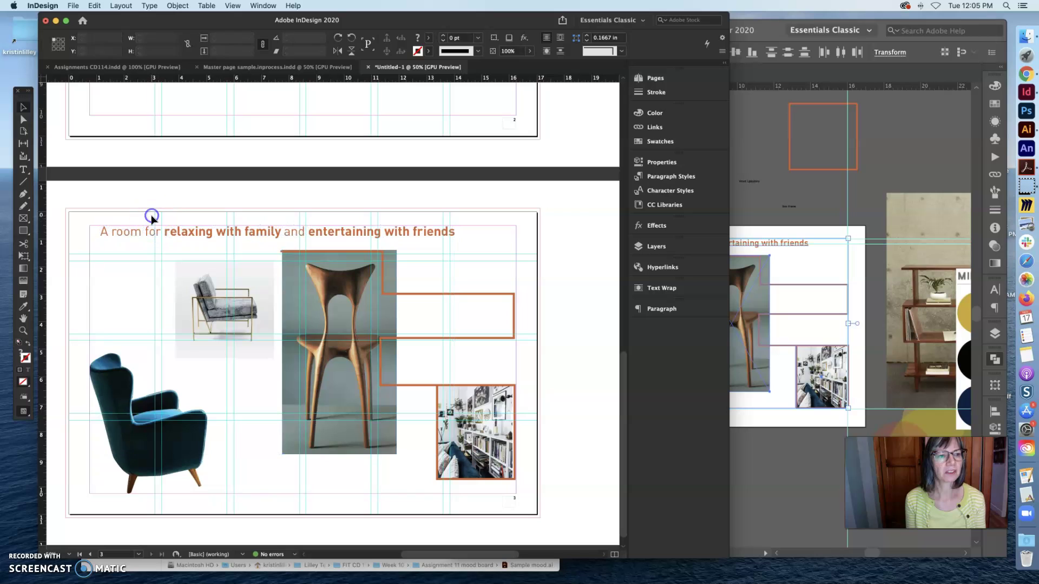
- Delete all the separate orange headline pieces along the upper edge of page 3
drag(104, 238, 146, 215)
drag(70, 202, 482, 244)
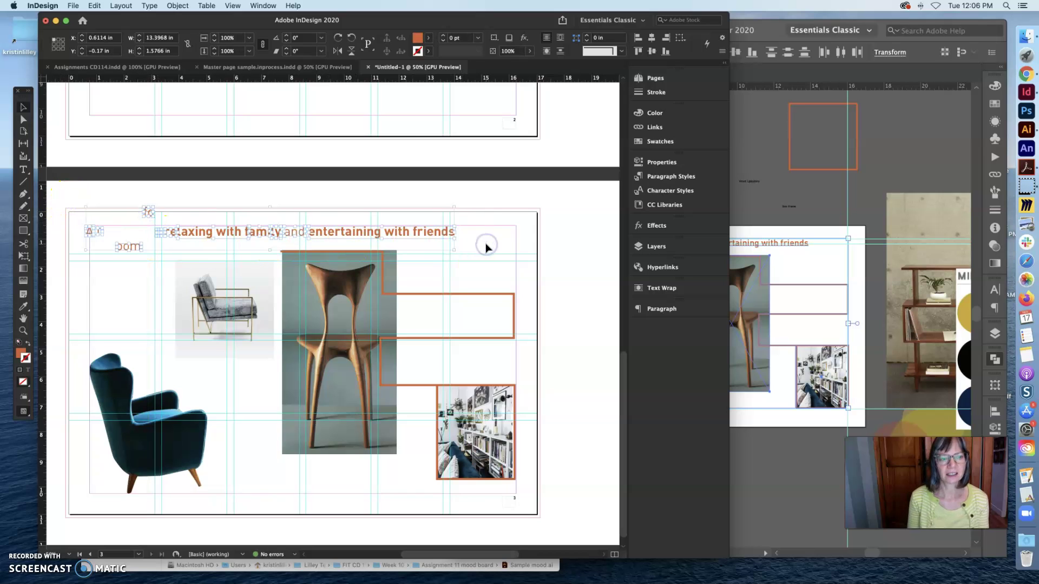
key(Delete)
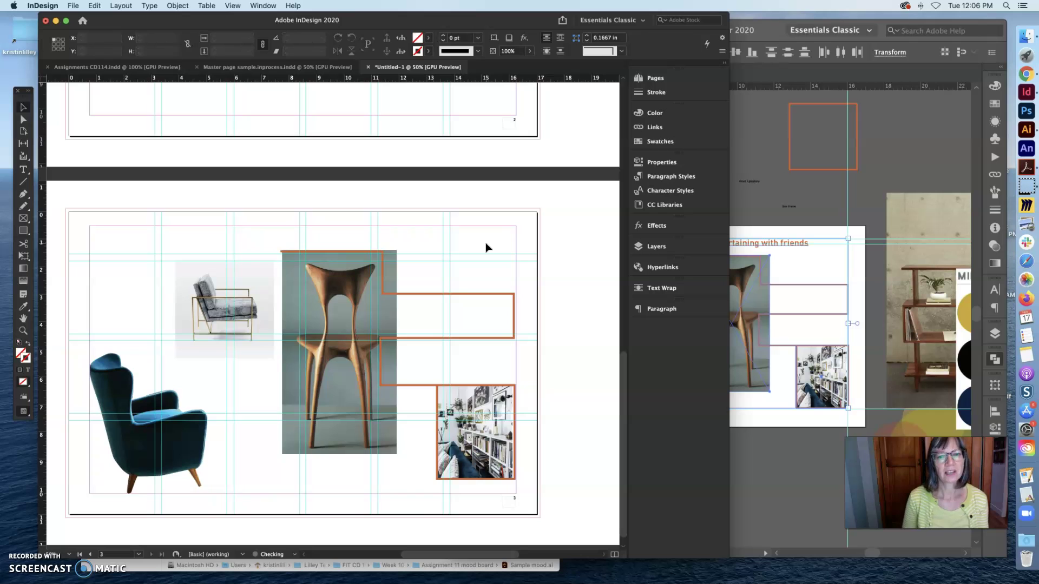
click(489, 248)
- In Illustrator, select all the characters of the mood board headline with the Type tool and copy them
click(816, 251)
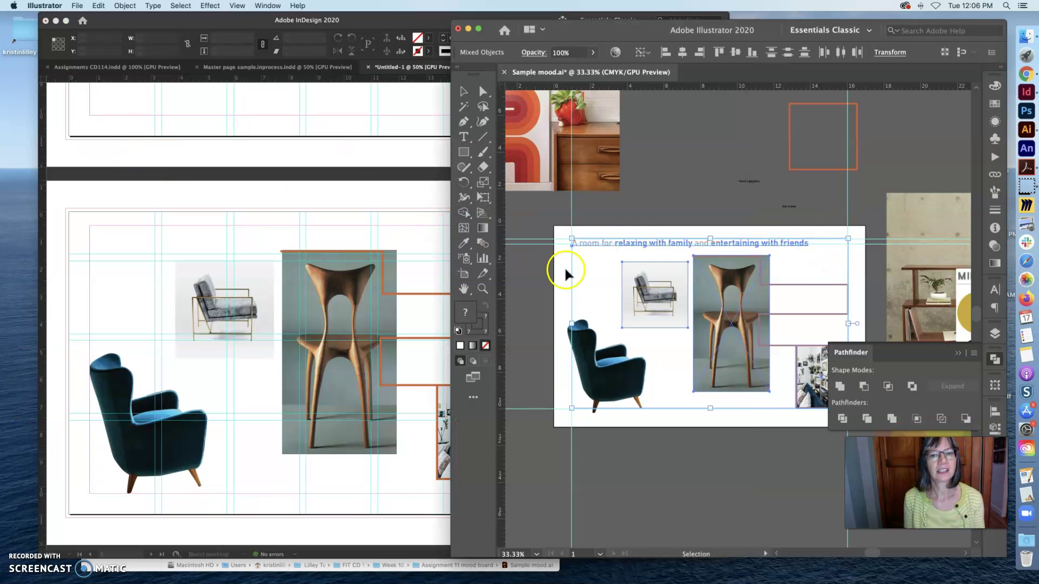
click(628, 244)
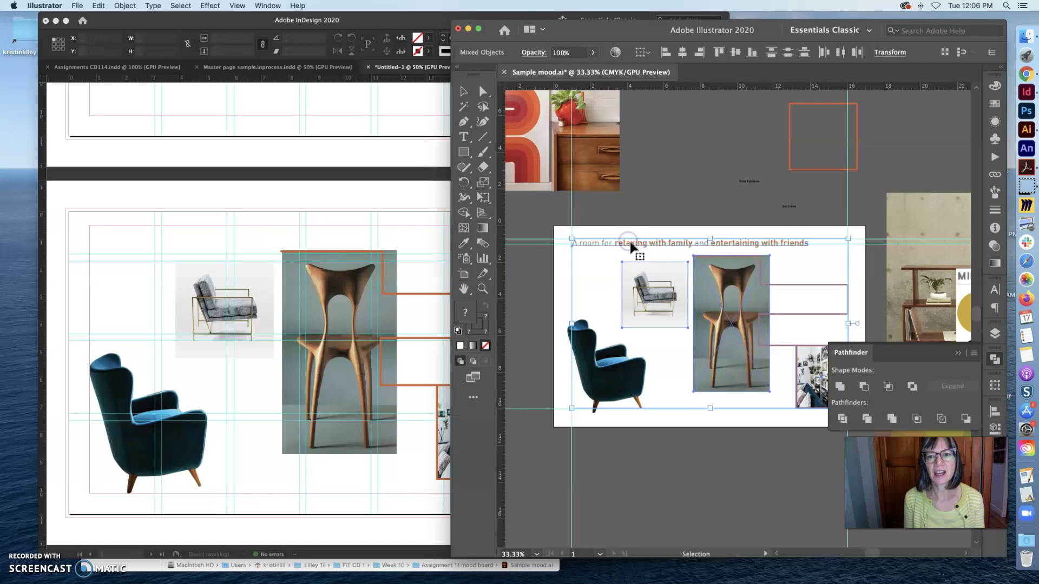
click(463, 138)
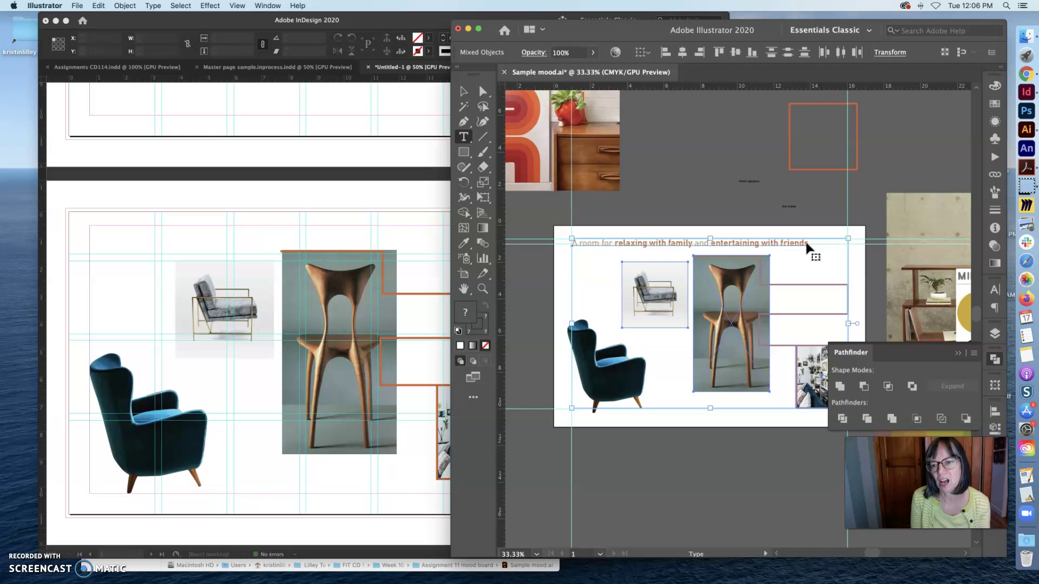
mouse_move(808, 248)
mouse_down()
mouse_move(680, 226)
mouse_move(574, 241)
mouse_move(803, 245)
mouse_up()
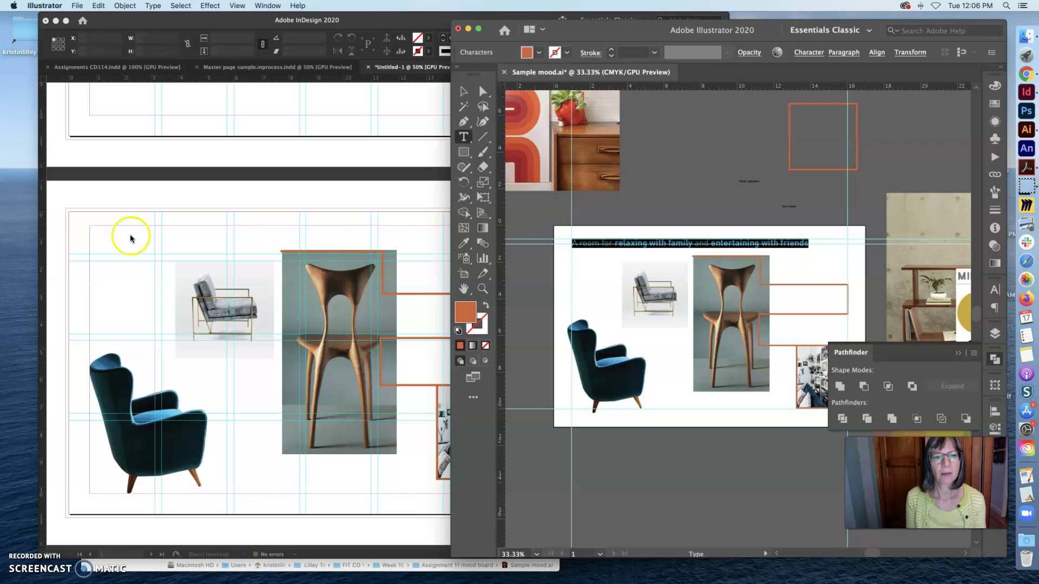
- In InDesign, draw a text frame about 11.77 × 0.66 in at page 3's upper-left margin corner and paste the copied headline into it
click(87, 227)
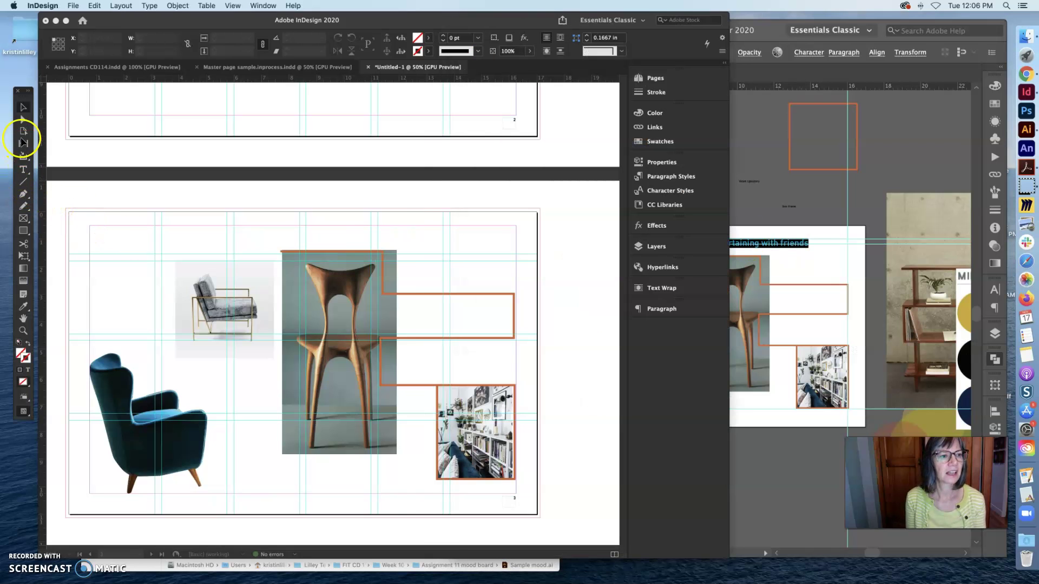
click(23, 171)
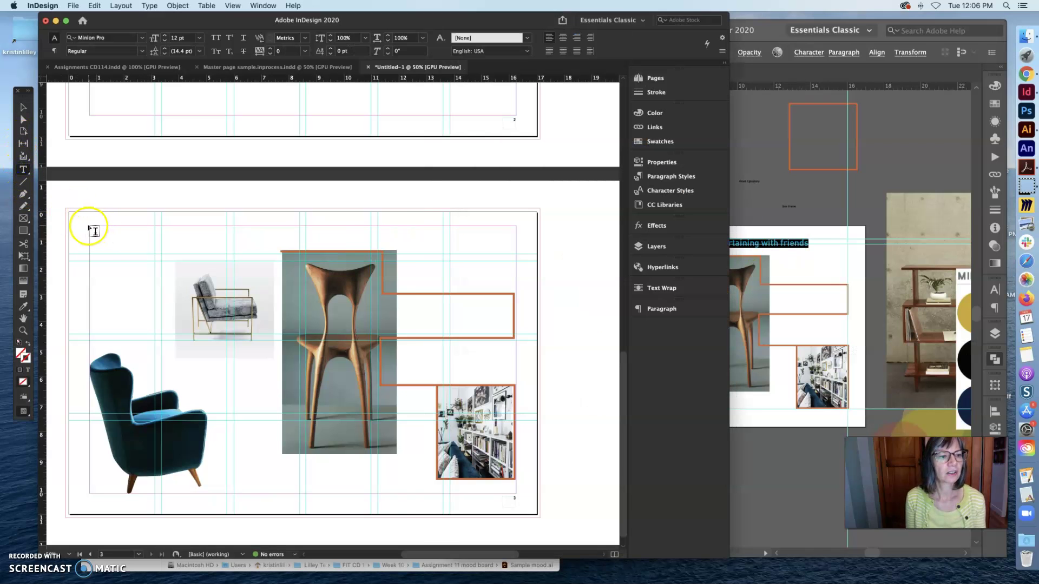
drag(91, 226, 413, 243)
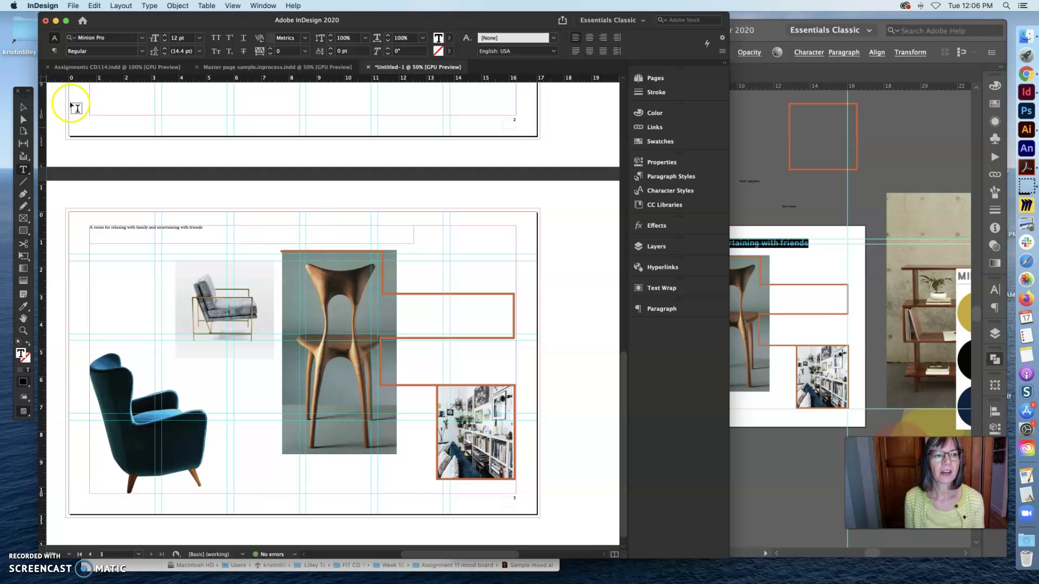
click(23, 107)
- Bring the headline from Illustrator into InDesign as an object, placed above the plain text frame on page 3, and select it
click(770, 226)
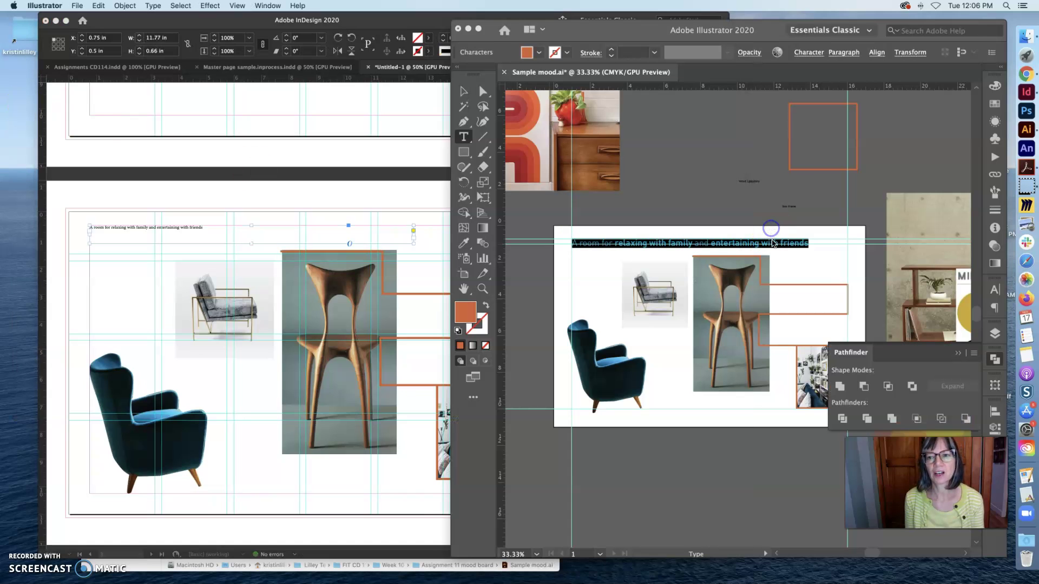
click(770, 227)
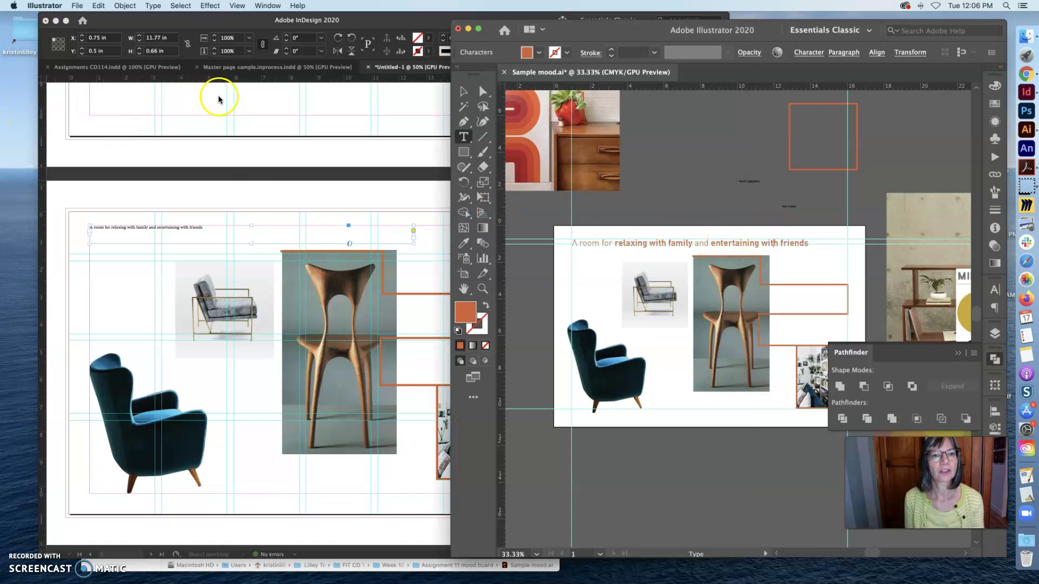
click(463, 92)
drag(747, 242, 302, 222)
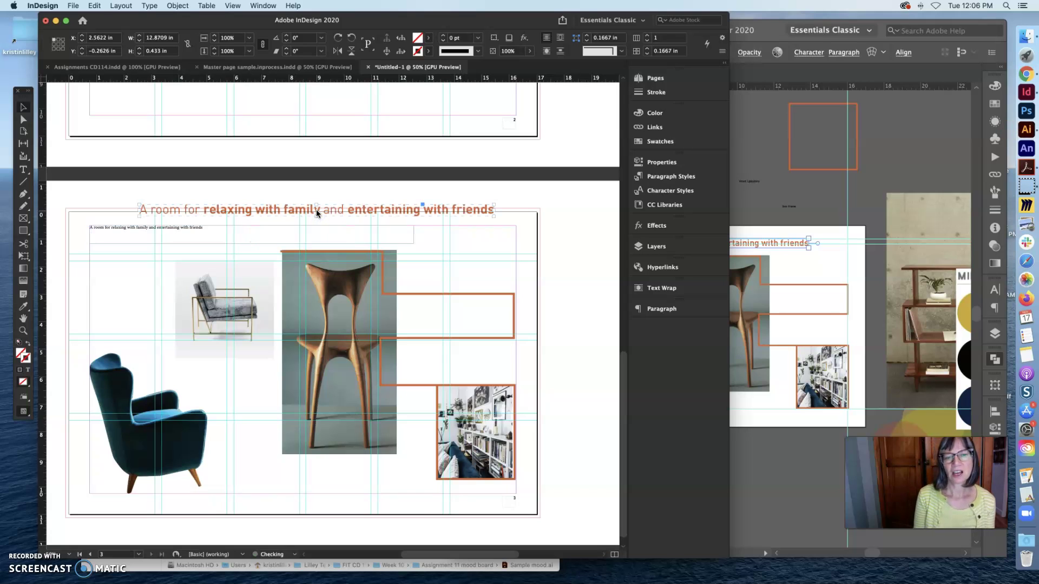
click(244, 195)
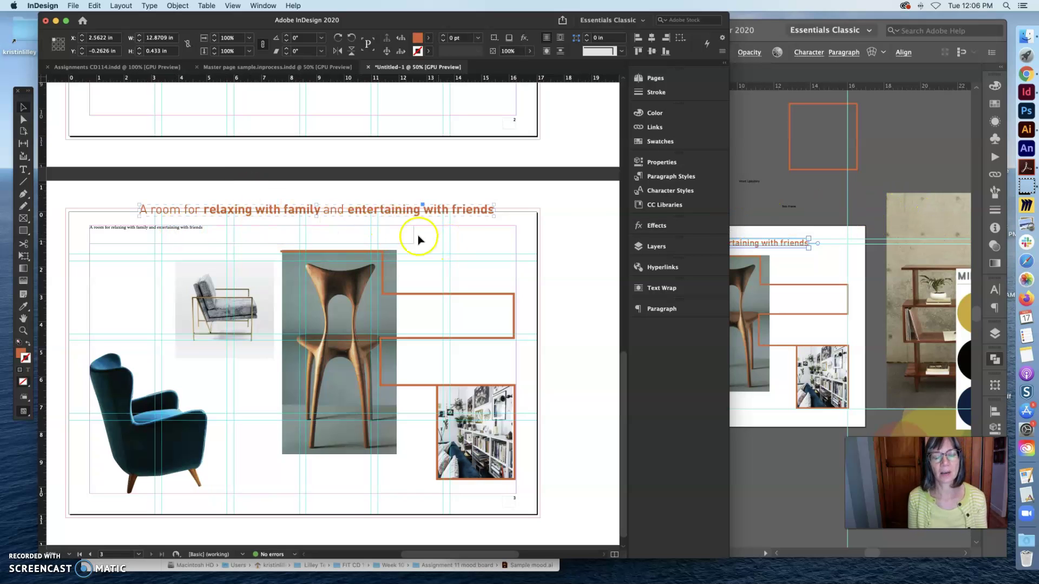
click(347, 197)
click(65, 155)
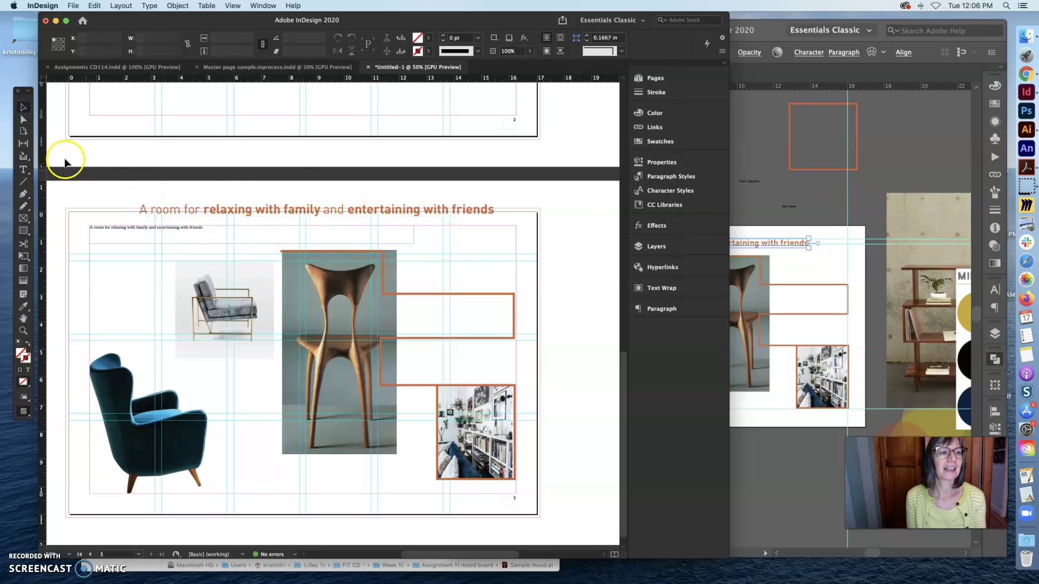
click(221, 204)
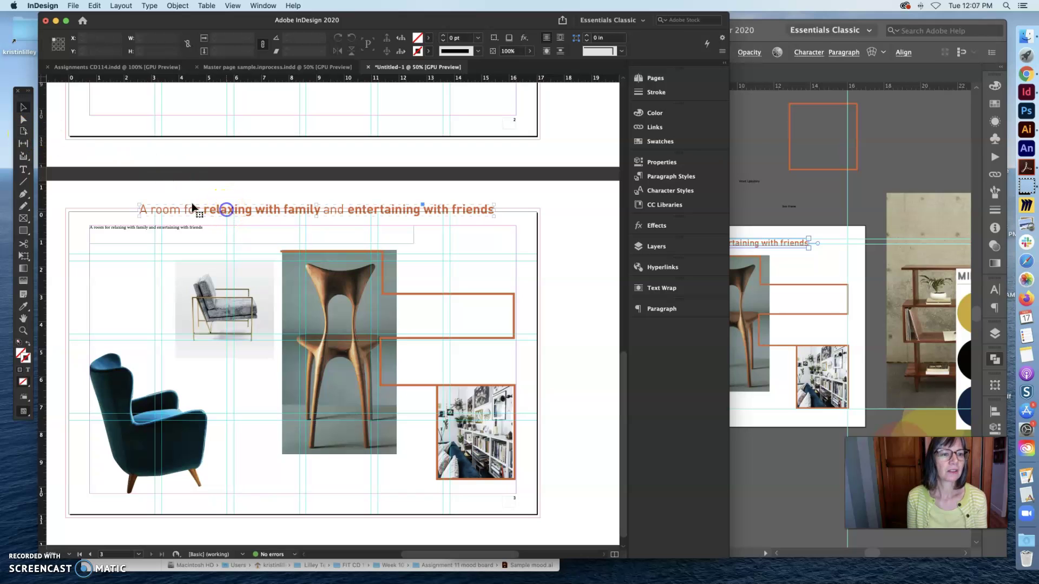
- Ungroup the orange headline object, shift "entertaining with friends" to the right and move "and" slightly up
click(119, 5)
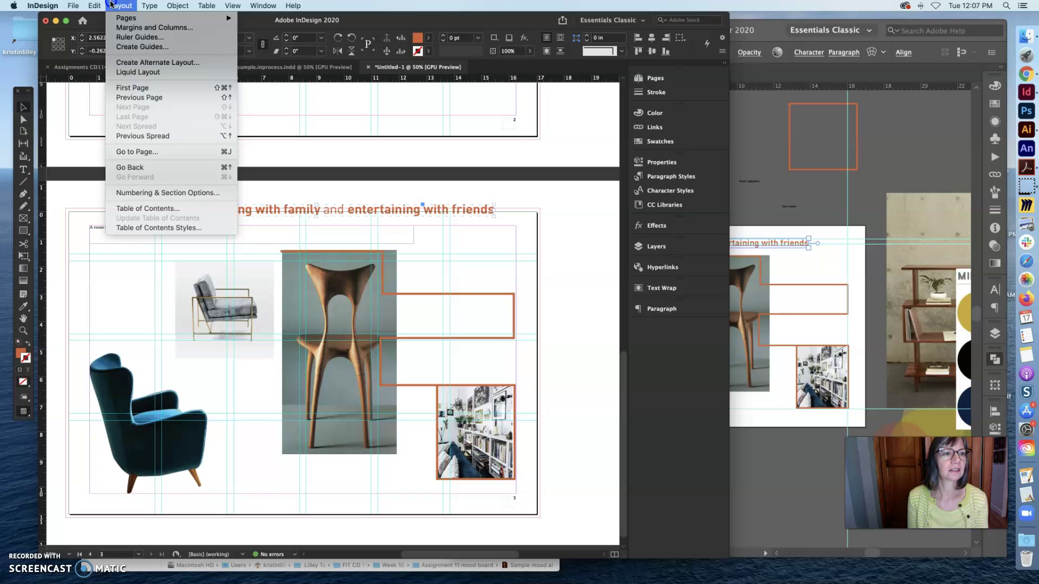
mouse_move(96, 4)
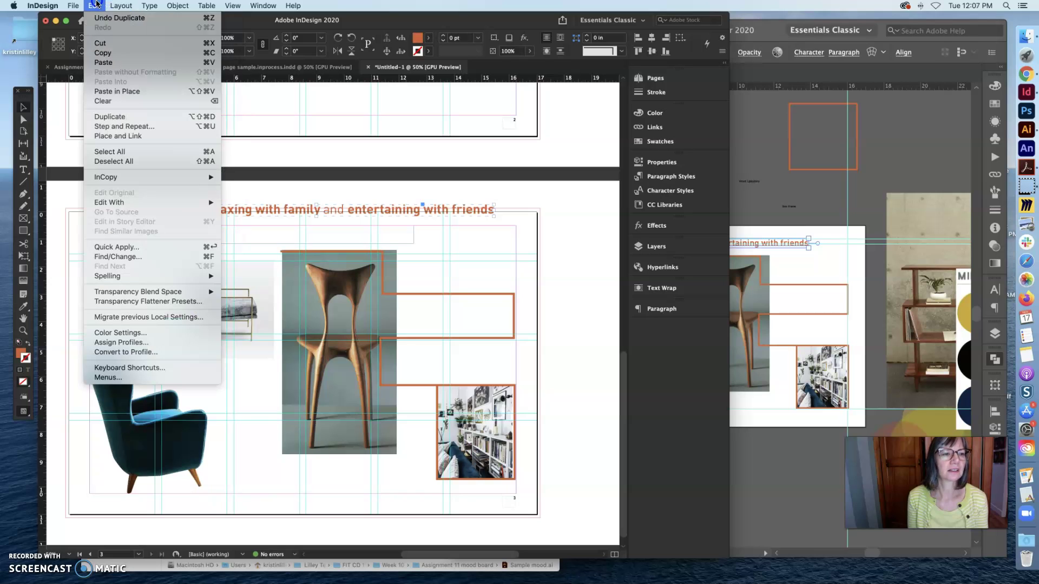
mouse_move(177, 5)
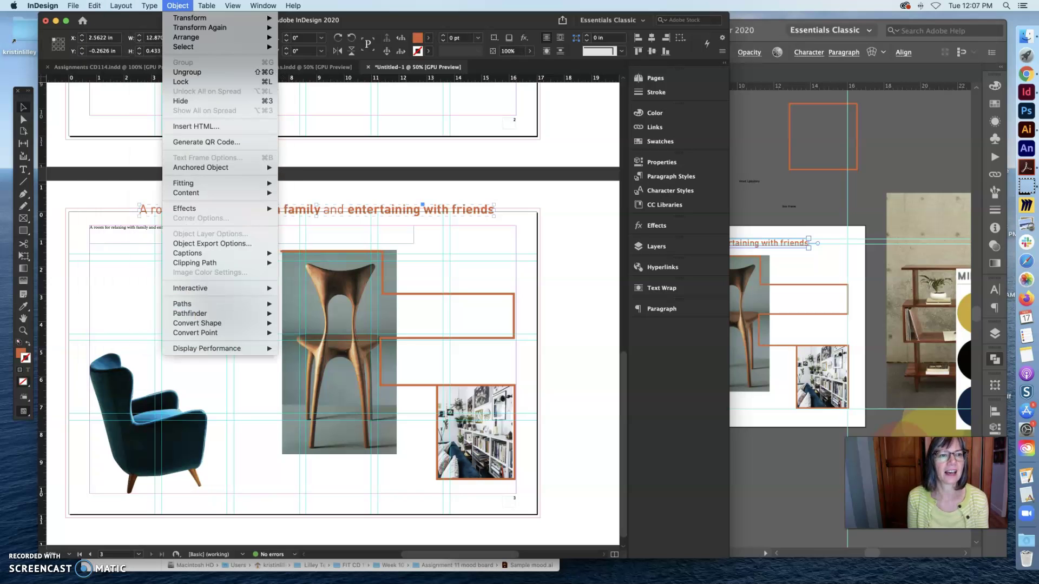
click(204, 79)
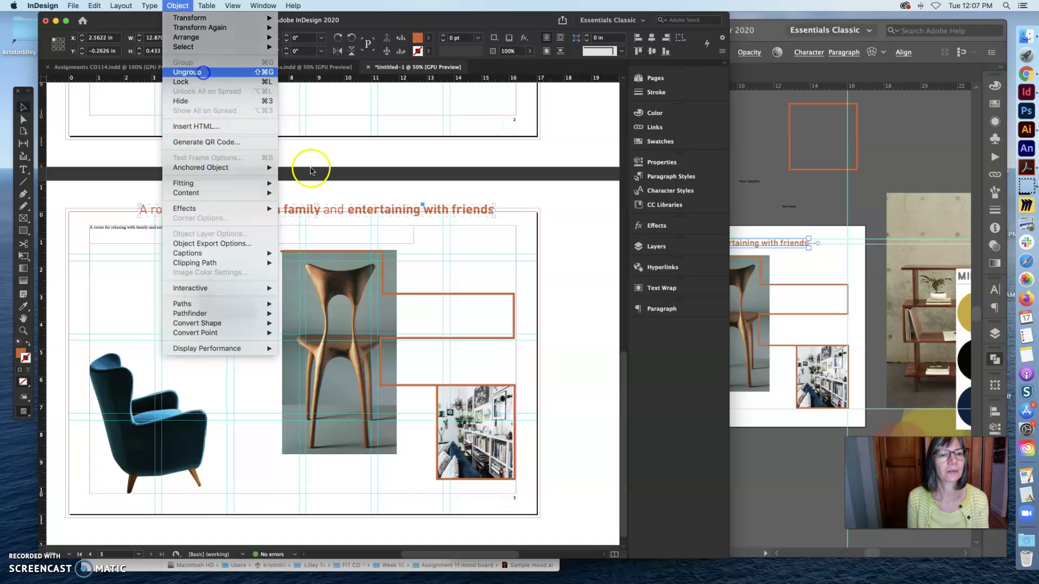
click(364, 209)
drag(364, 209, 399, 208)
drag(332, 212, 333, 206)
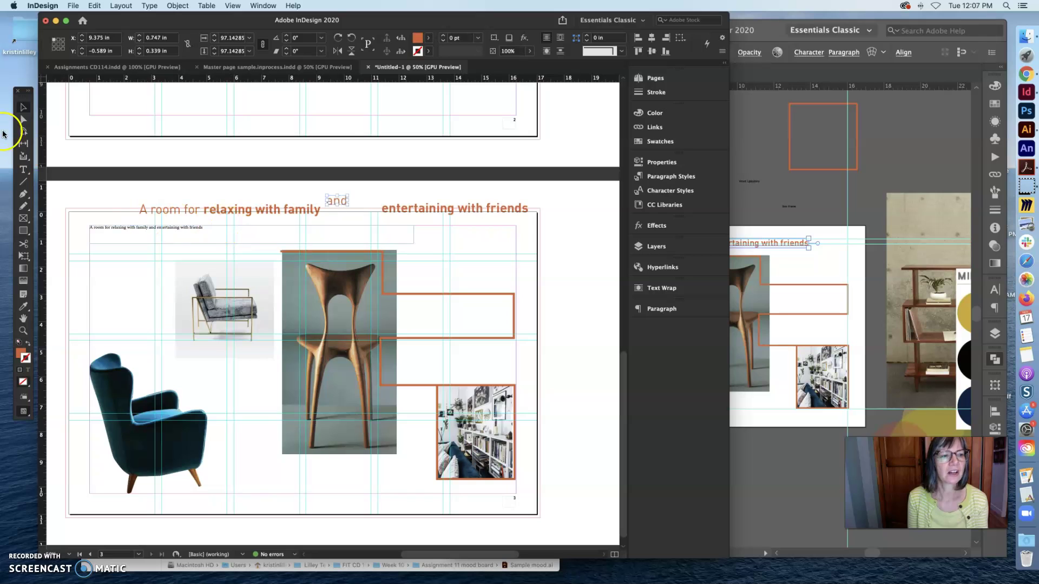
- Try to copy the orange headline's formatting onto the plain headline text with the Eyedropper tool
triple_click(180, 227)
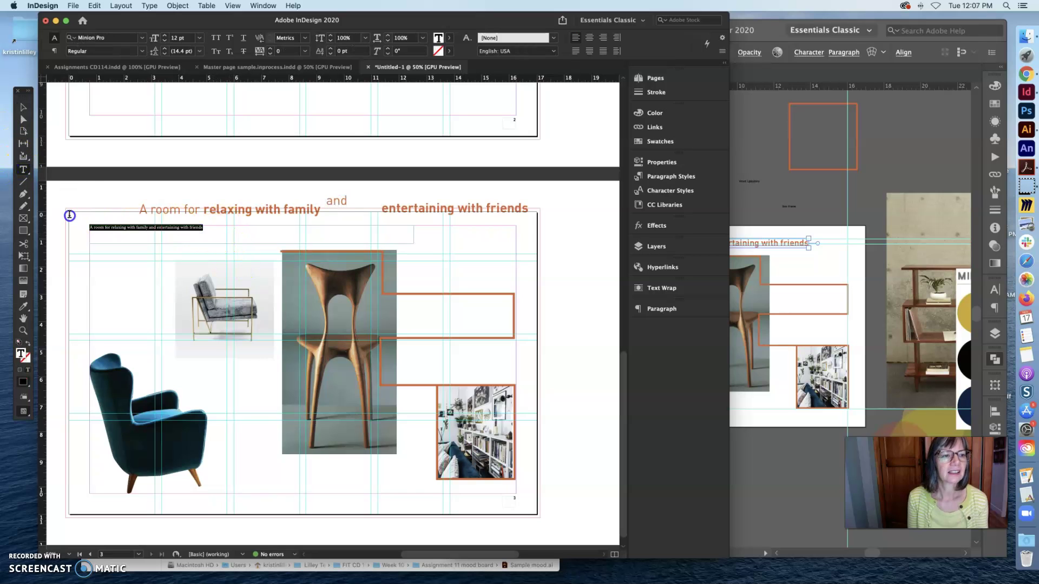
click(23, 305)
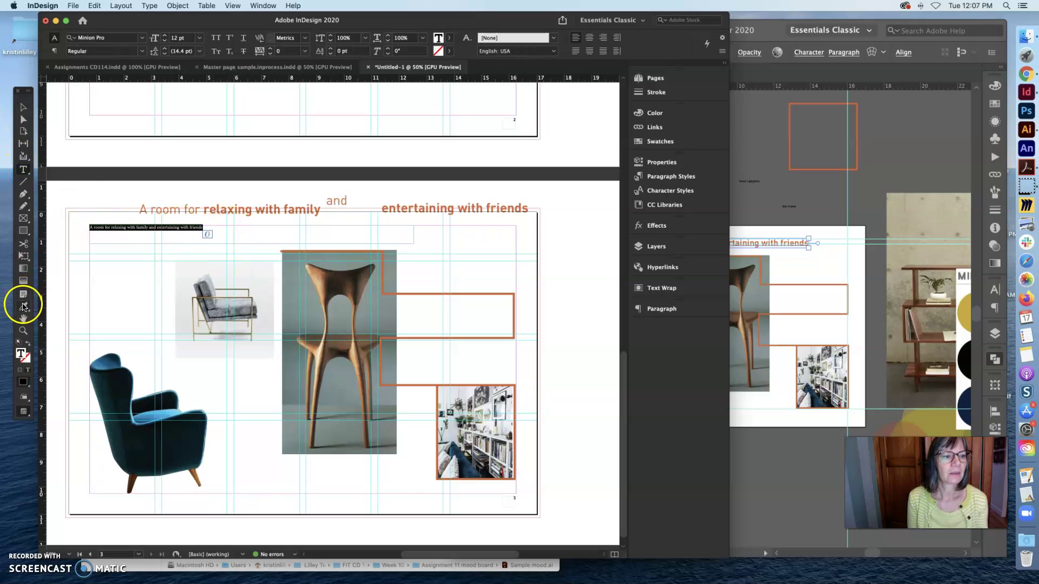
click(24, 111)
click(246, 230)
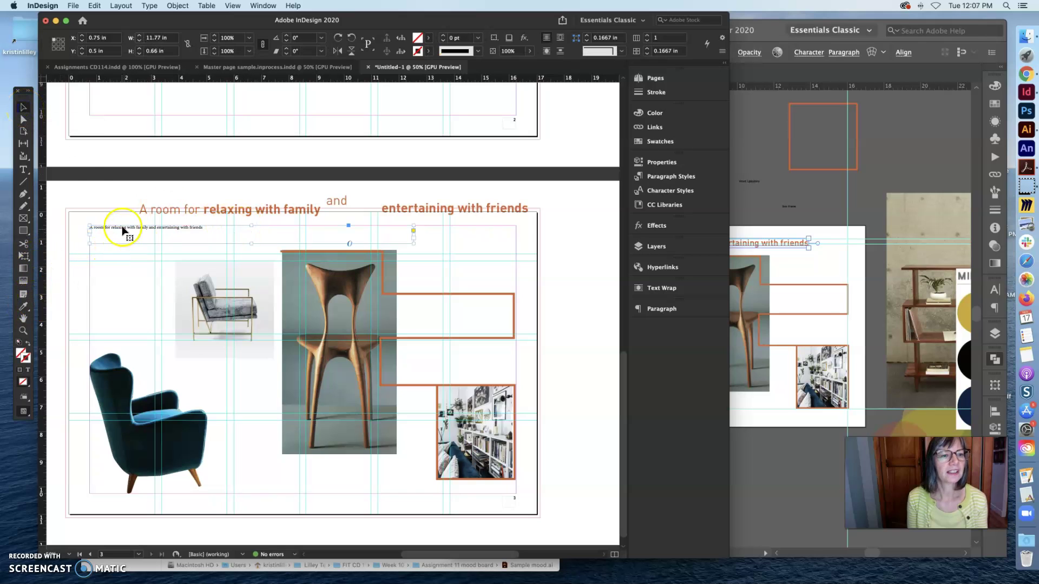
click(23, 172)
click(195, 226)
drag(206, 227, 85, 227)
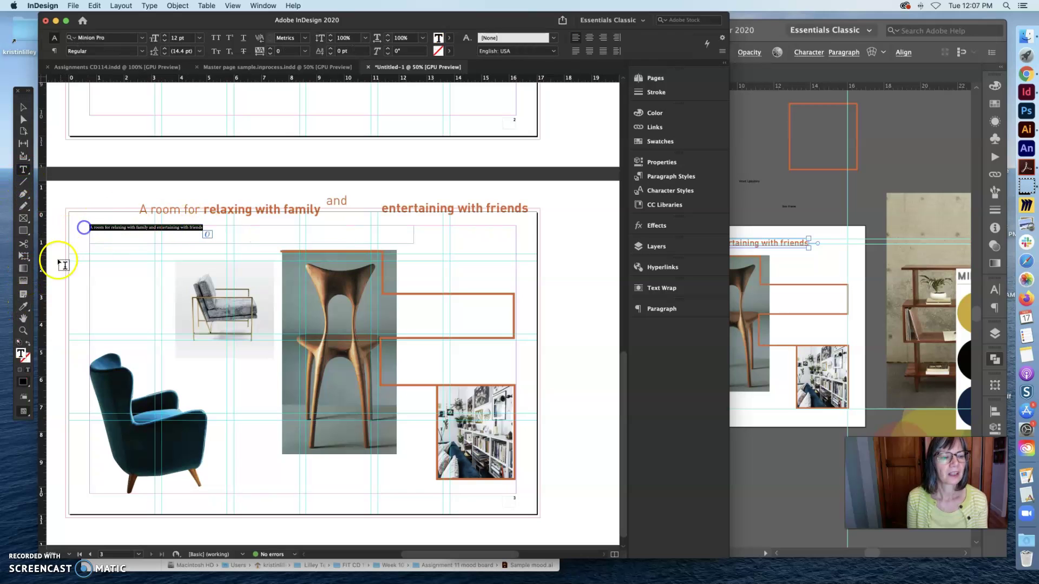
click(22, 307)
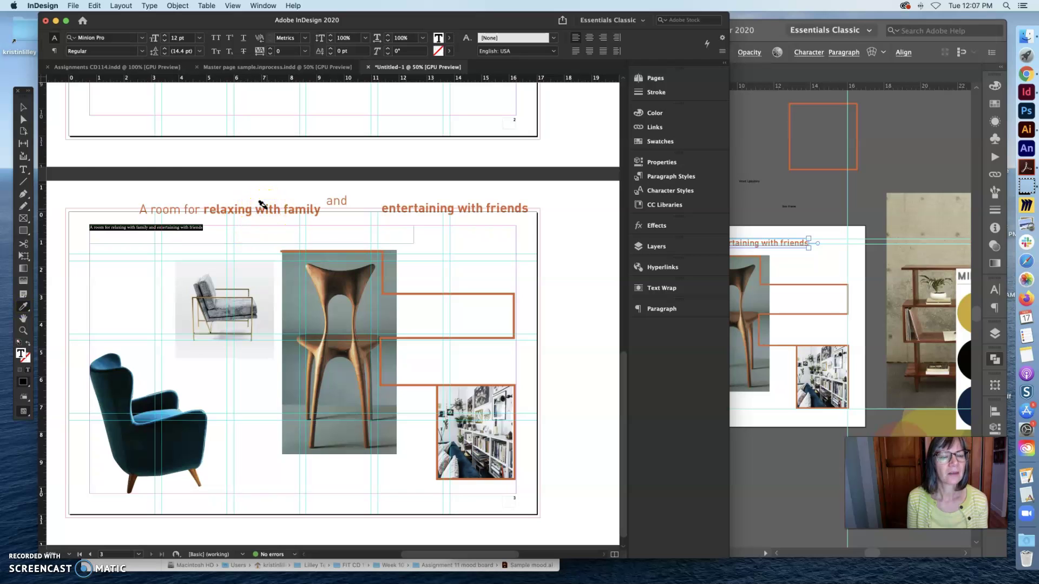
- Select all the orange headline pieces above the plain text frame and delete them
click(24, 107)
drag(535, 219, 126, 198)
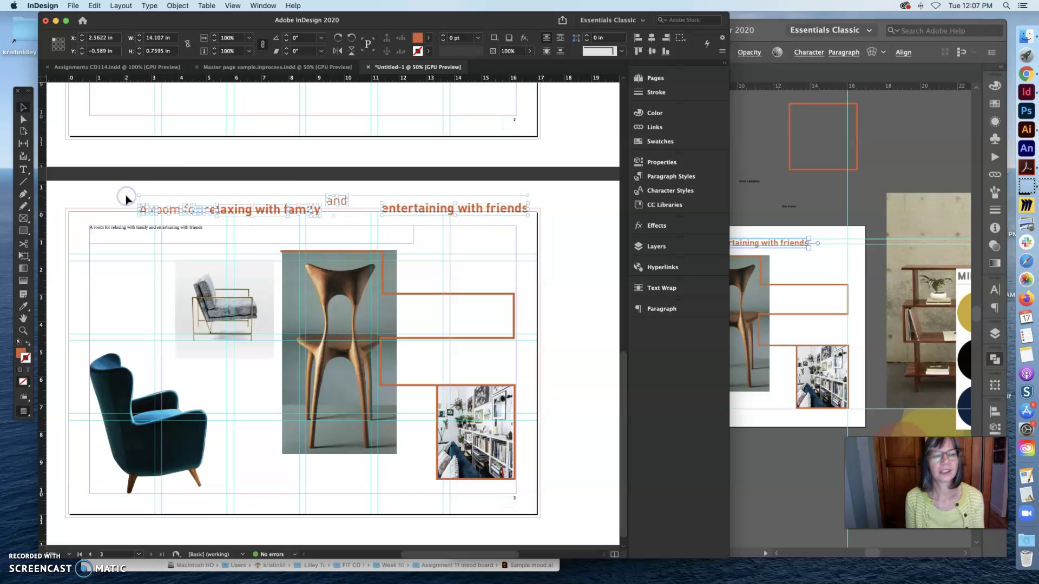
key(Delete)
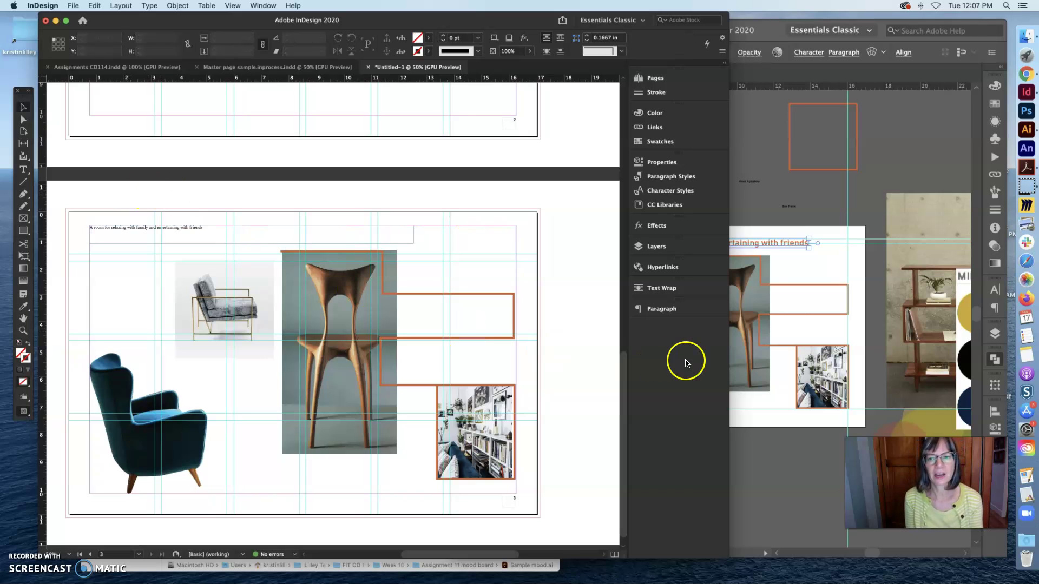
- Select the small gray armchair photo in the Illustrator mood board and switch back to InDesign
click(800, 314)
click(654, 293)
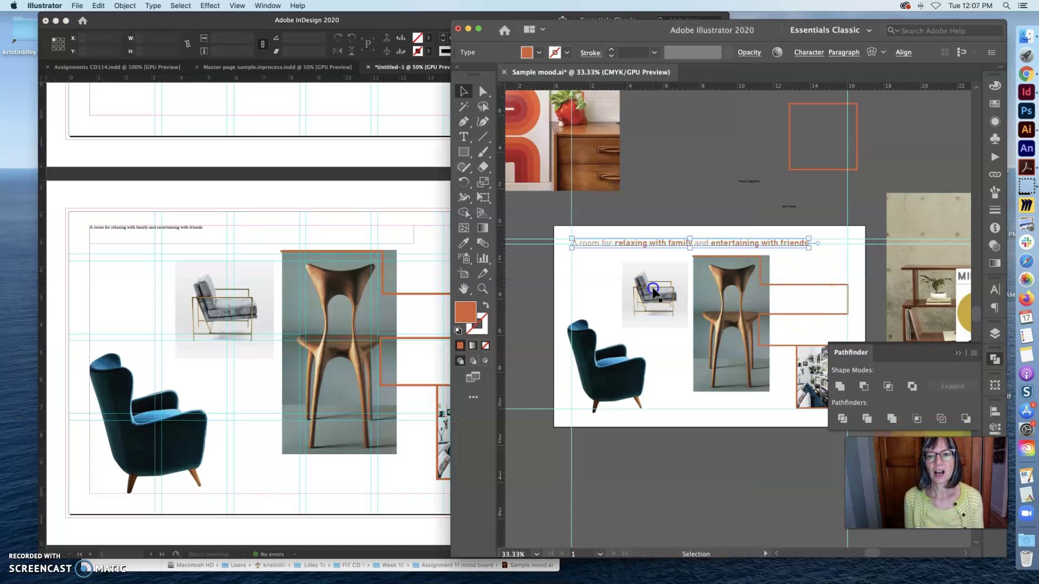
click(308, 210)
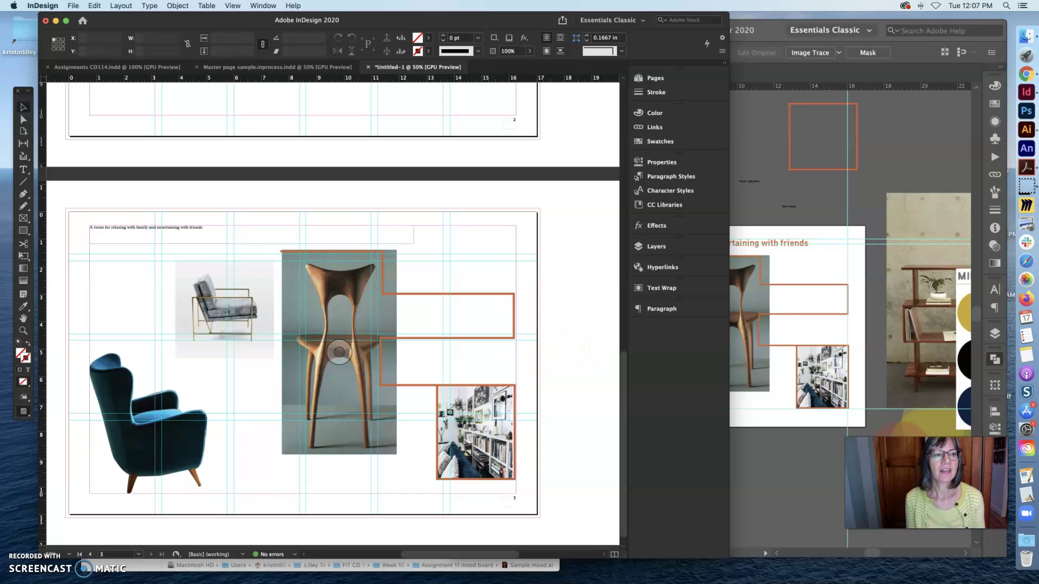
- Move the orange outline's upper-left end point up to X 7.58 in, Y 0.0774 in with the Direct Selection tool
click(23, 119)
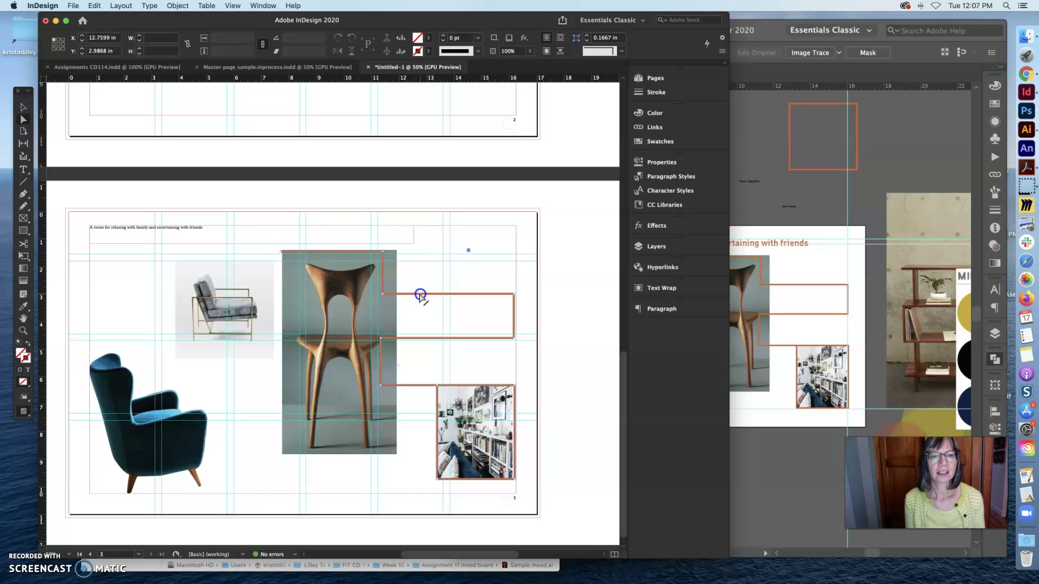
click(282, 255)
drag(281, 250, 276, 215)
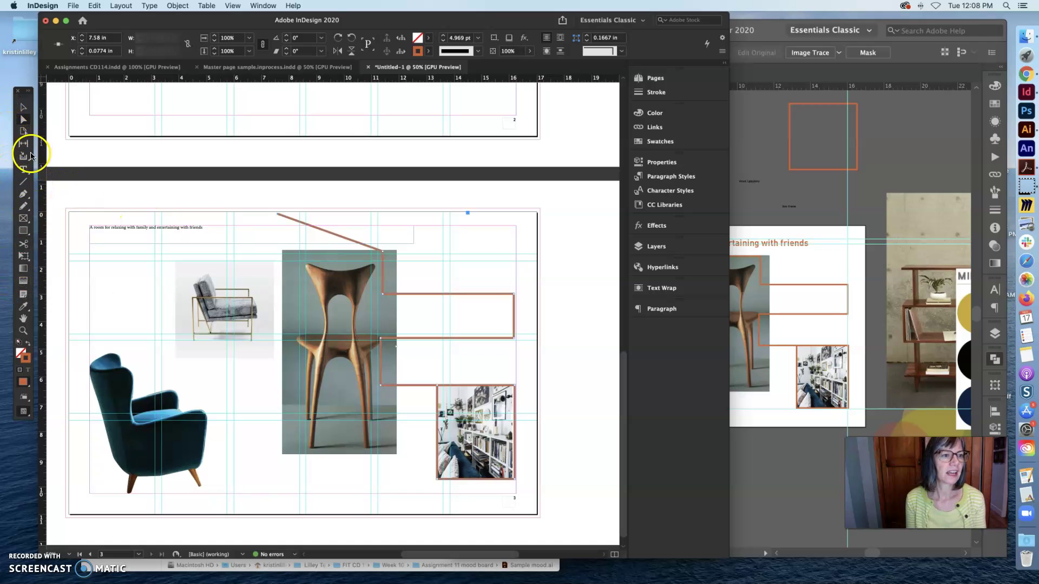
click(29, 199)
click(30, 201)
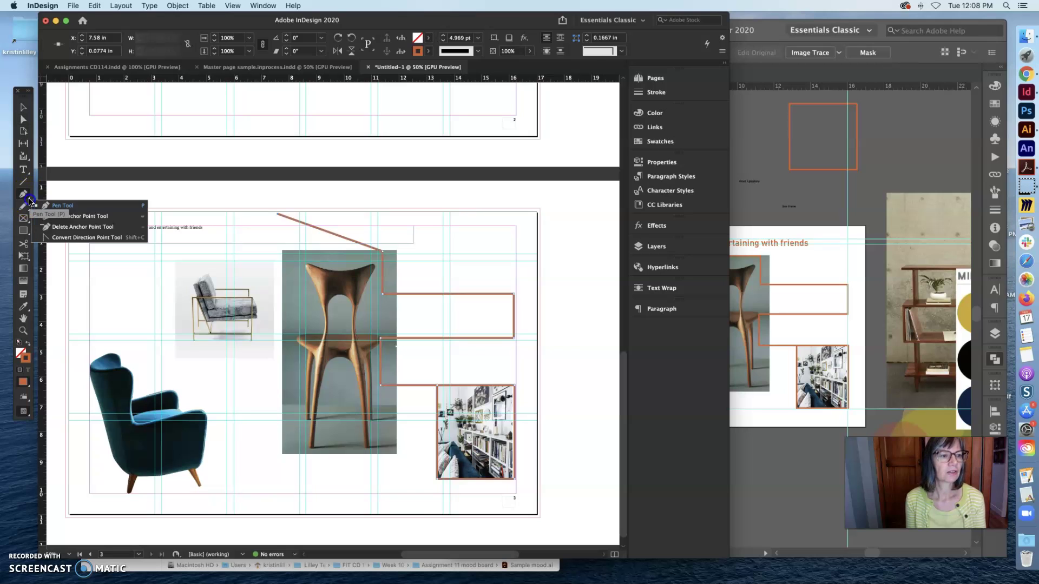
click(276, 217)
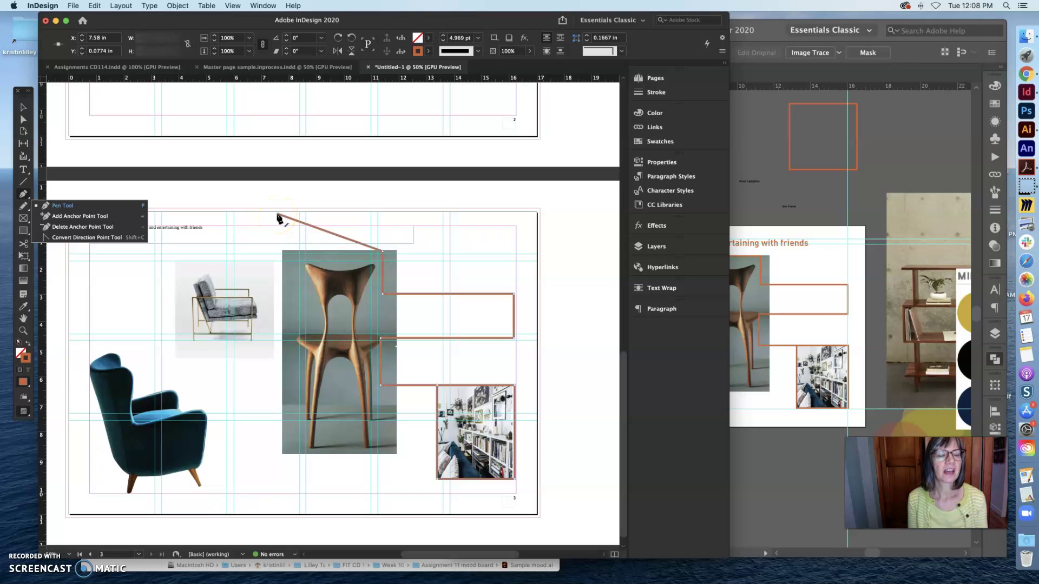
- Move the orange outline's upper-left end point down to about Y 1.388 in, and raise the segment right of the wooden chair to Y 2.68 in
click(24, 121)
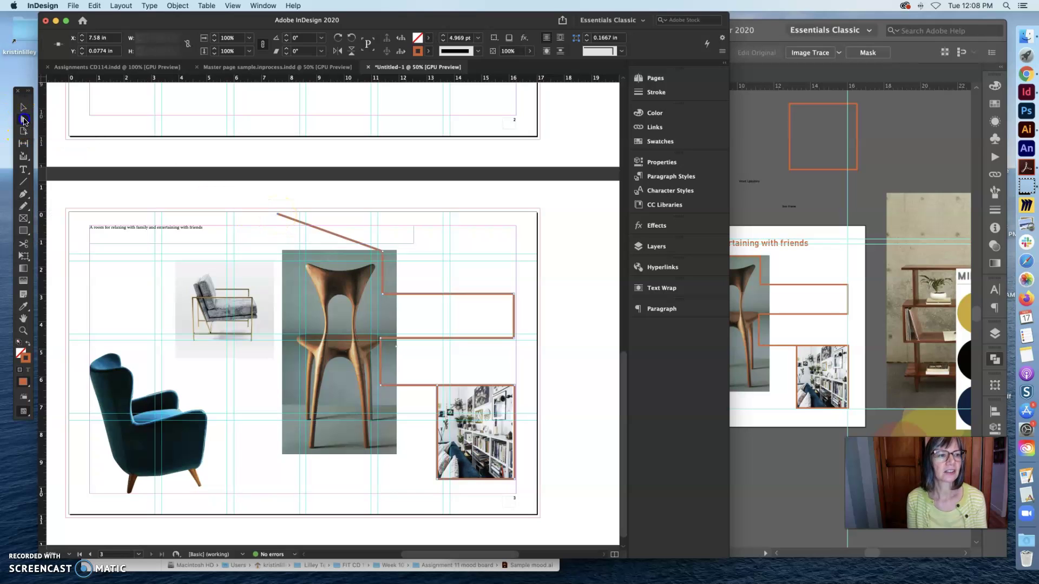
click(344, 220)
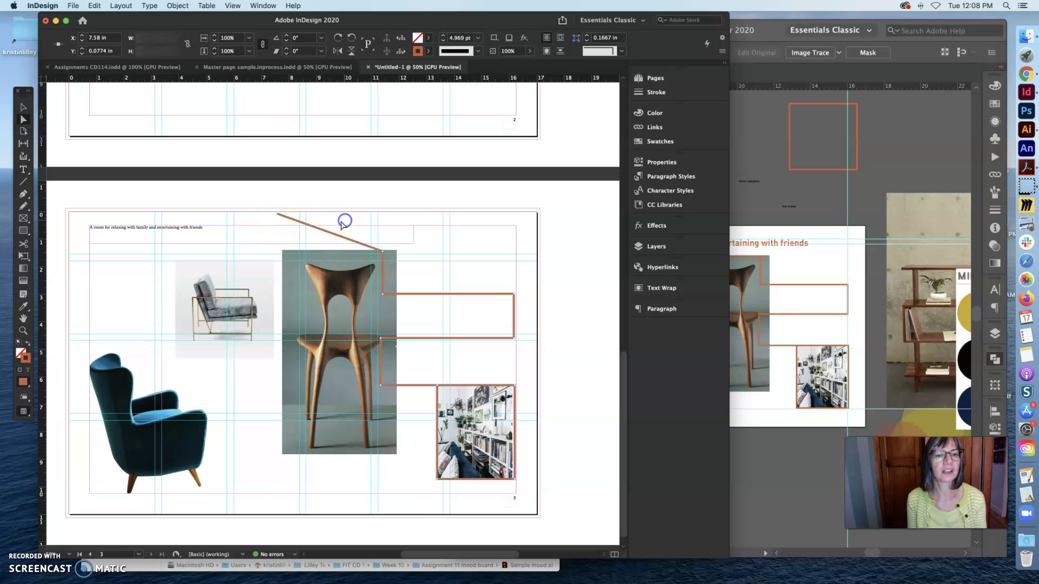
click(278, 217)
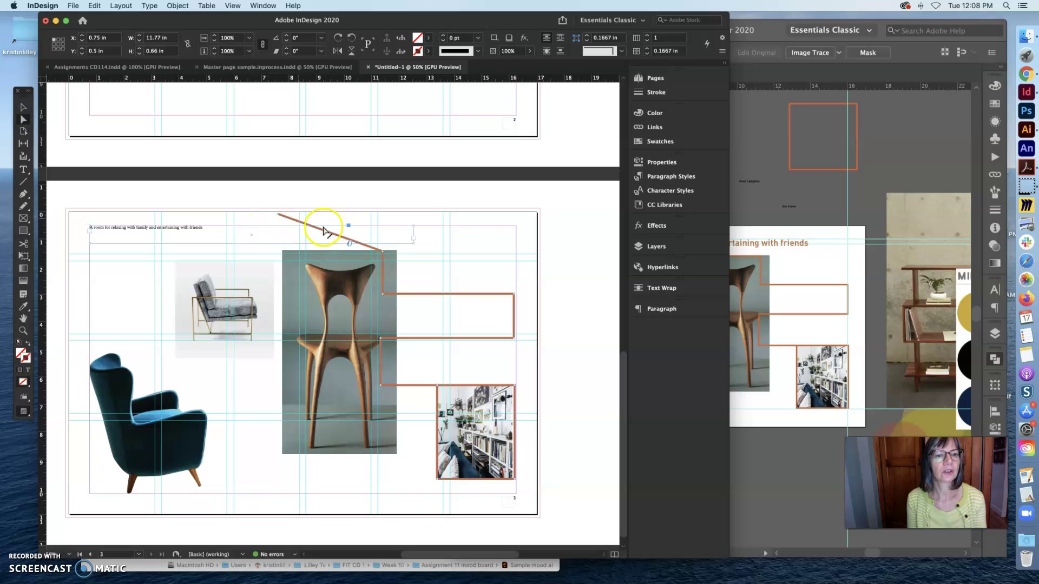
drag(278, 217, 276, 252)
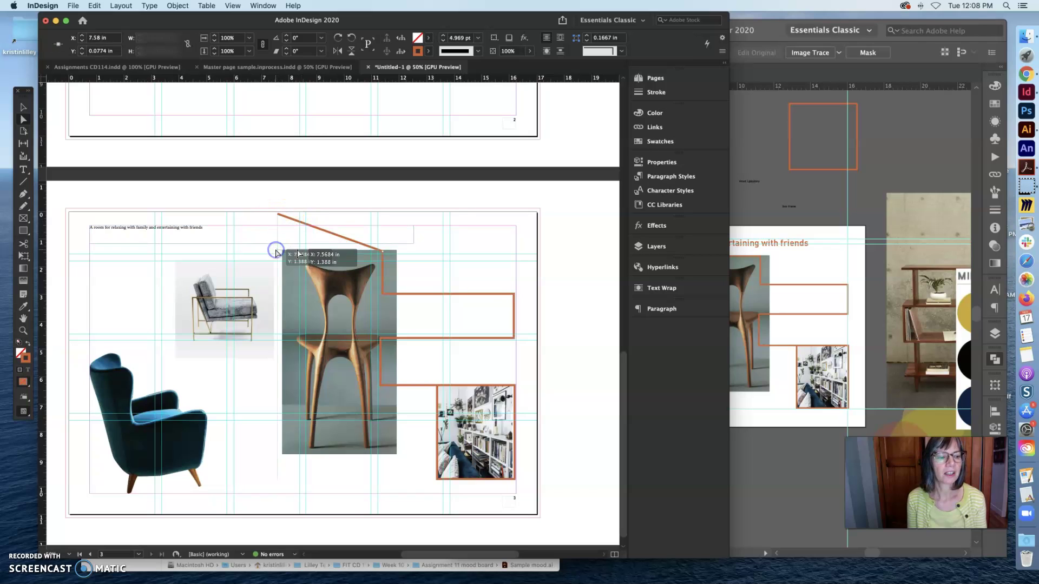
click(451, 296)
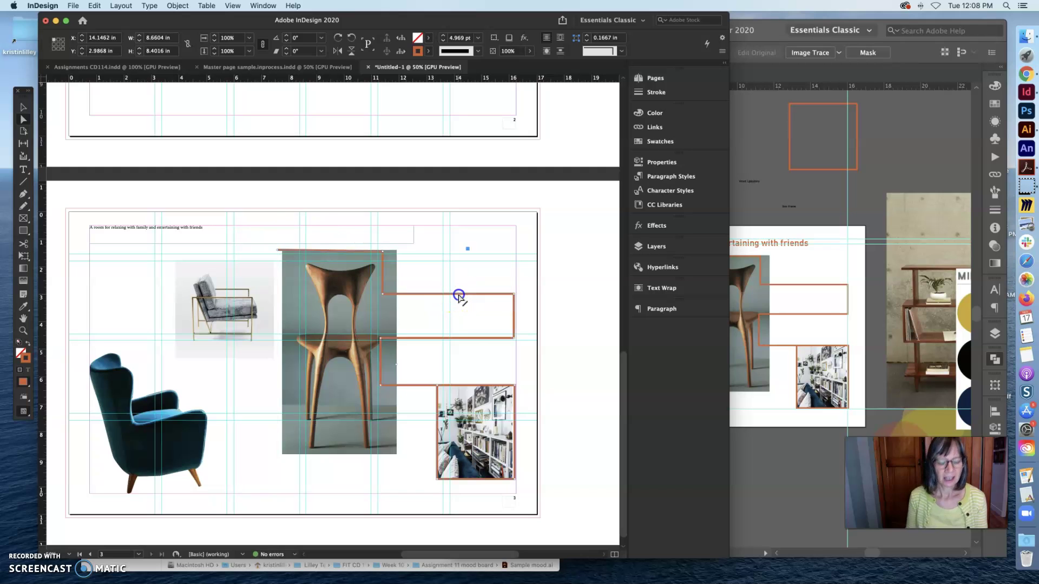
mouse_move(459, 296)
mouse_down()
mouse_move(452, 264)
mouse_move(455, 293)
mouse_move(460, 285)
mouse_up()
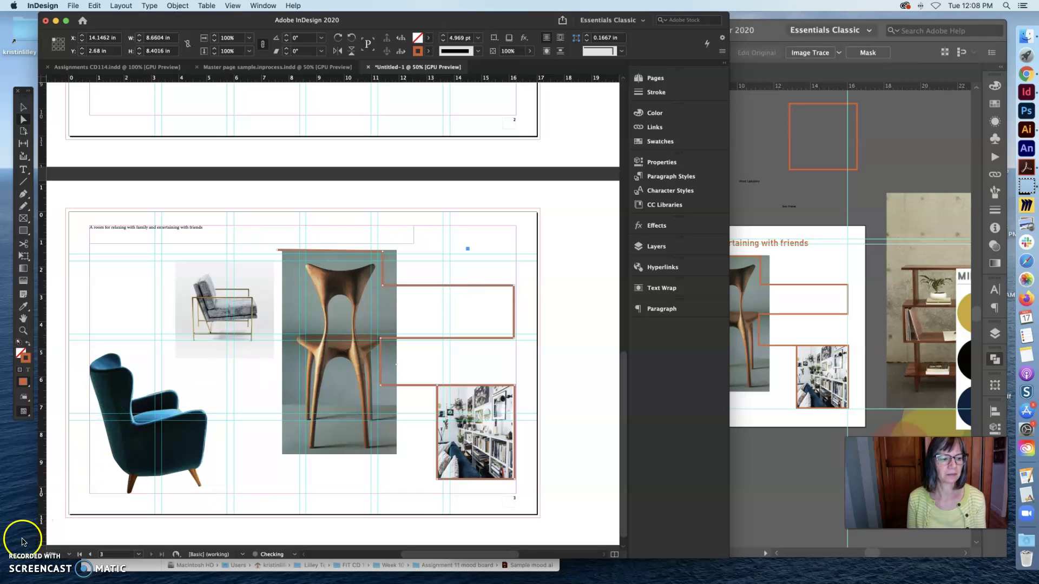